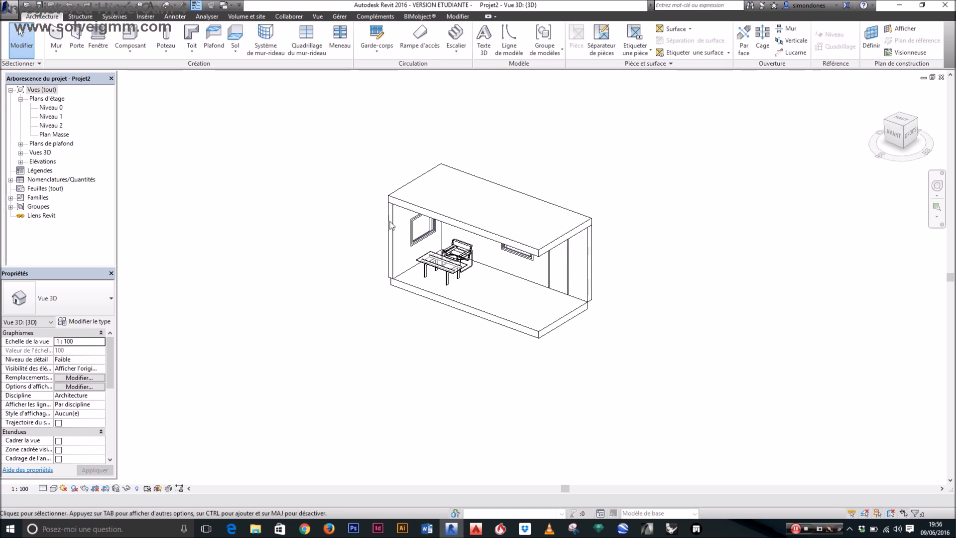
In the Niveau 0 floor plan, draw a building section line at 45° southeast of the building, facing it.
shift+middle_drag(662, 289, 626, 295)
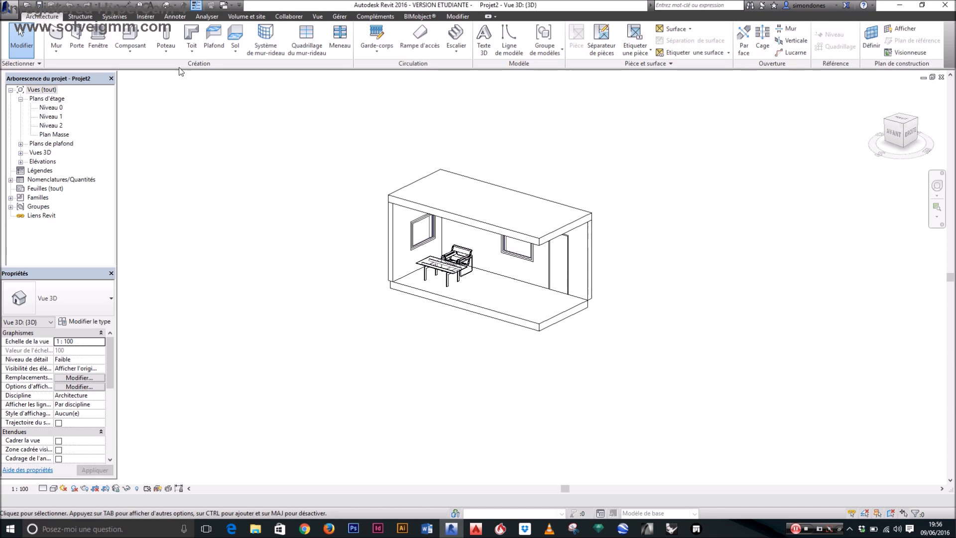
double_click(50, 108)
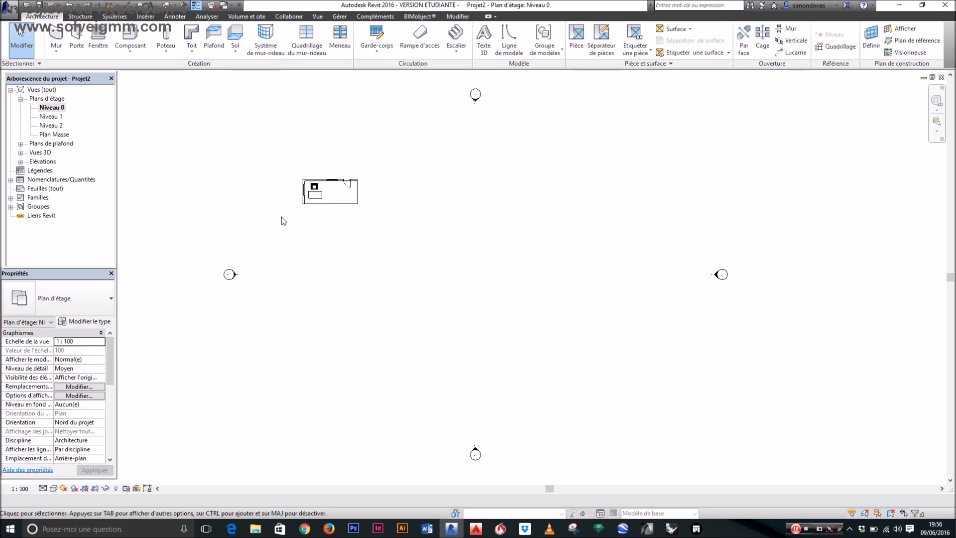
click(184, 6)
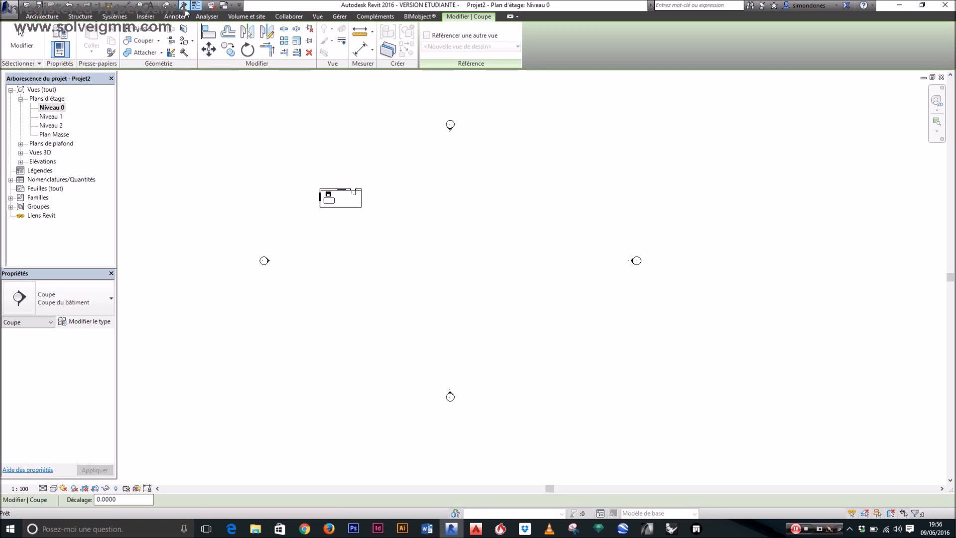
click(221, 324)
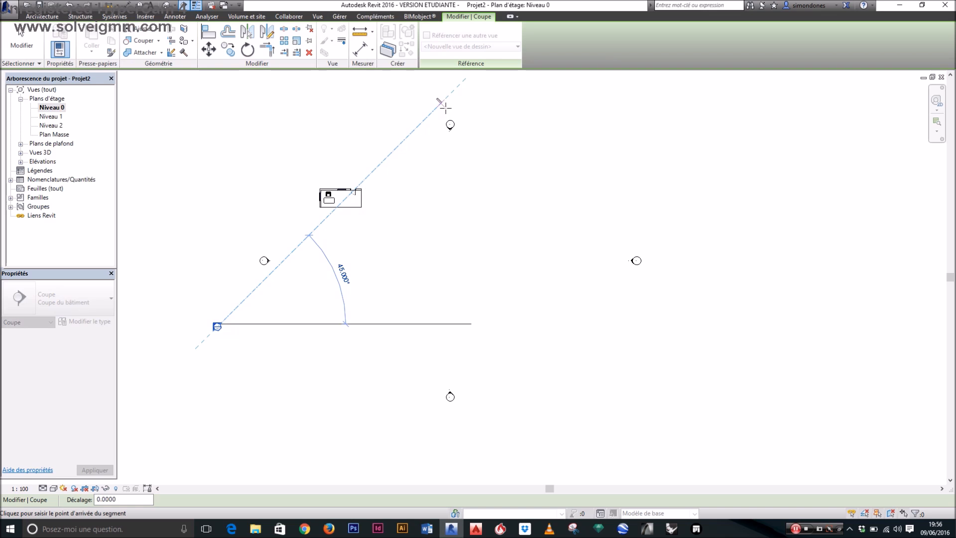
key(Escape)
click(329, 356)
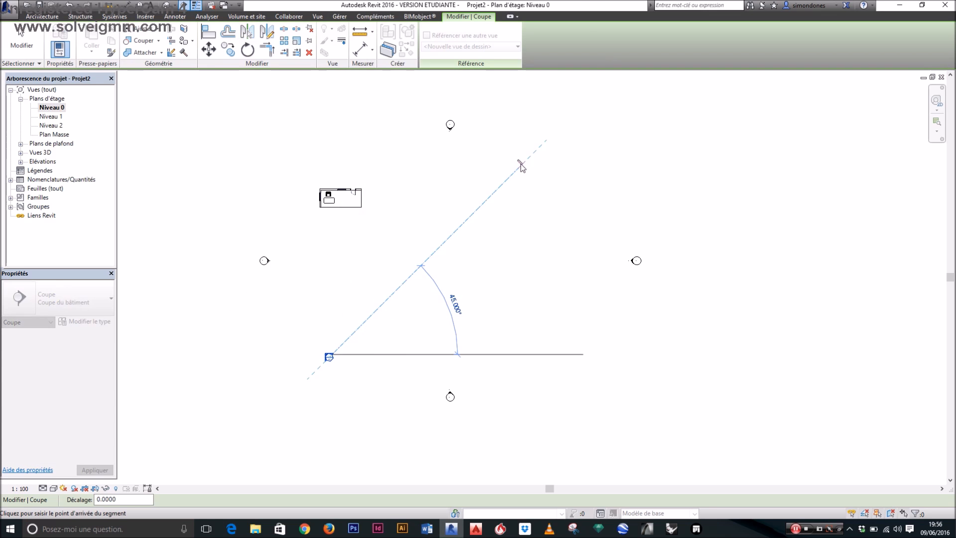
click(521, 164)
scroll(426, 308, down, 2)
scroll(302, 129, up, 3)
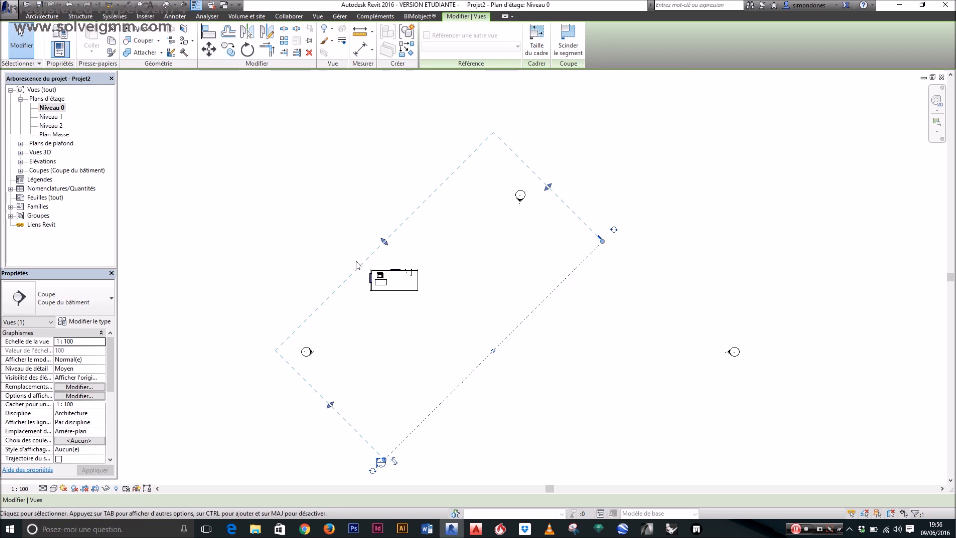
Extend the diagonal section's view depth northwest, well past the building.
drag(383, 241, 304, 159)
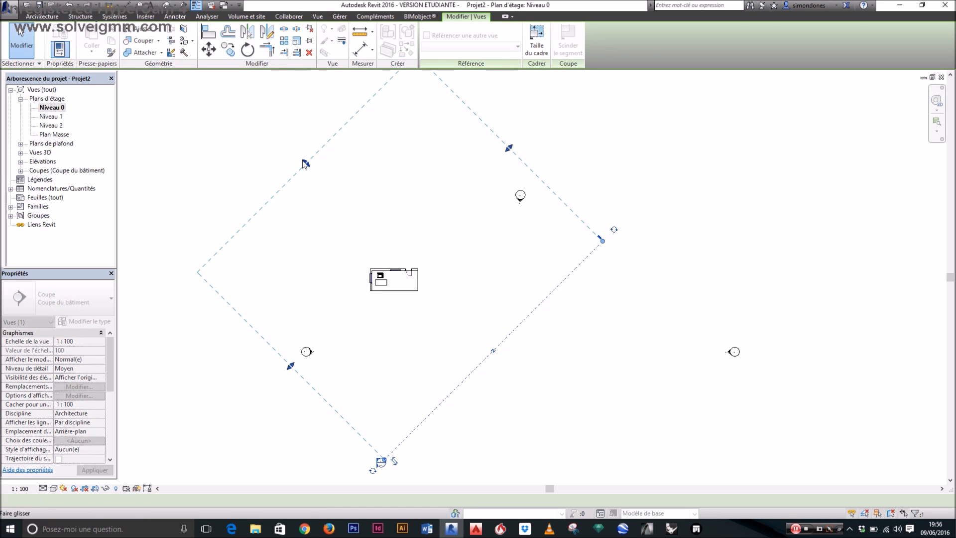
click(242, 240)
scroll(356, 262, down, 1)
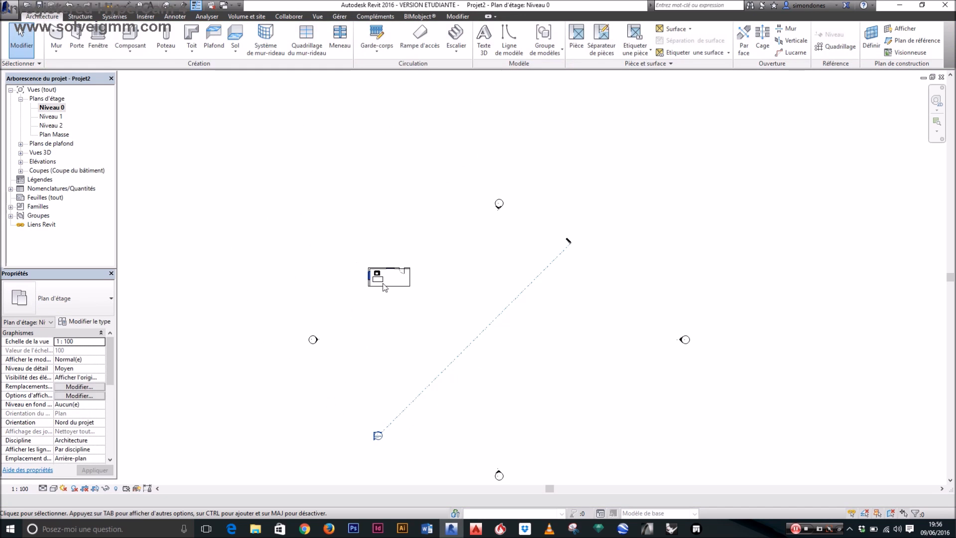
Create a non-perspective camera view at 1:100, offset 1.75 from Niveau 0, looking from the southeast across the building to the northwest.
click(175, 7)
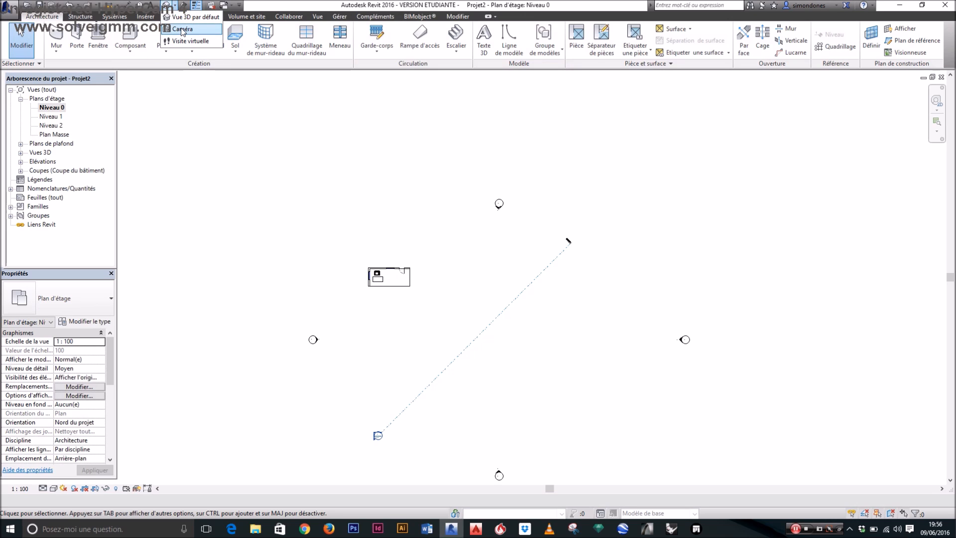
click(182, 29)
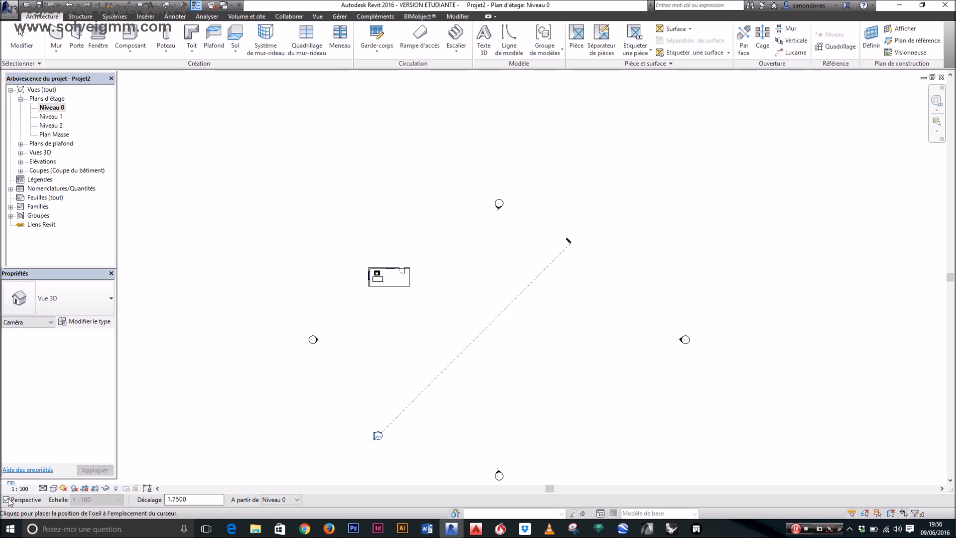
click(506, 381)
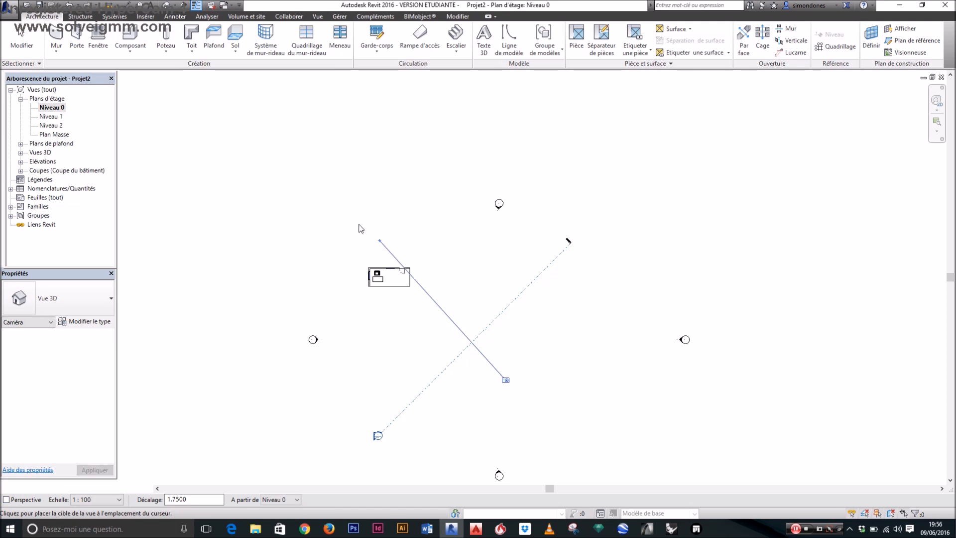
click(283, 185)
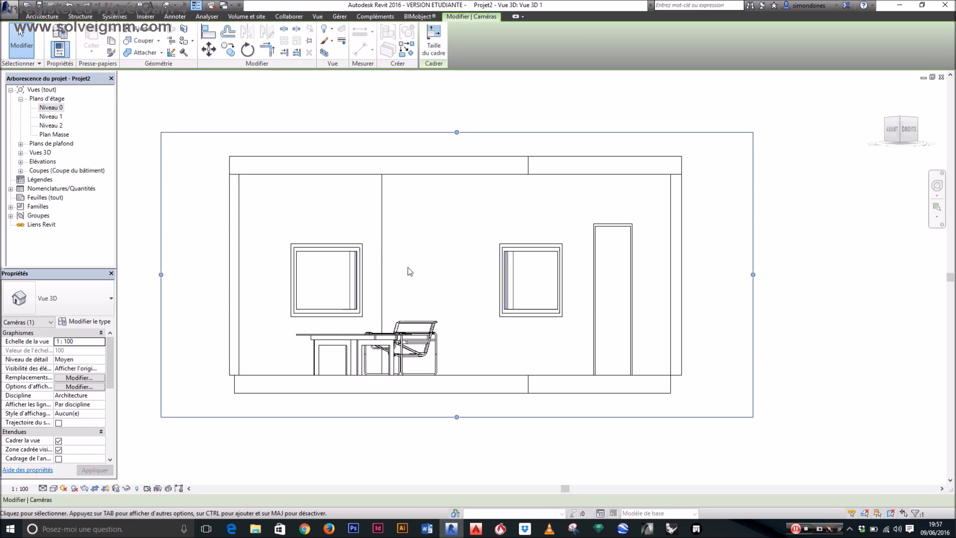
Orient the new camera view to the isometric corner between the top, front and right faces.
scroll(410, 271, down, 1)
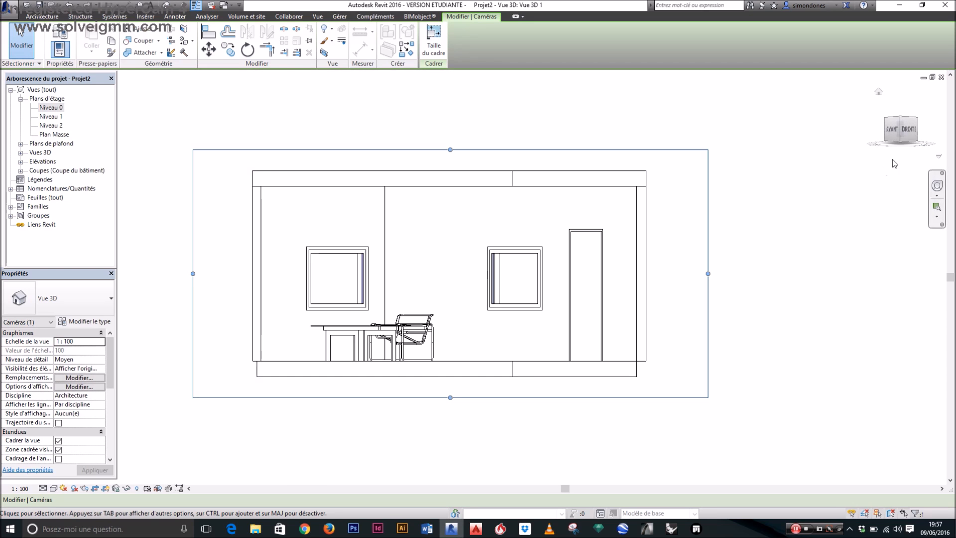
click(901, 119)
scroll(506, 364, down, 1)
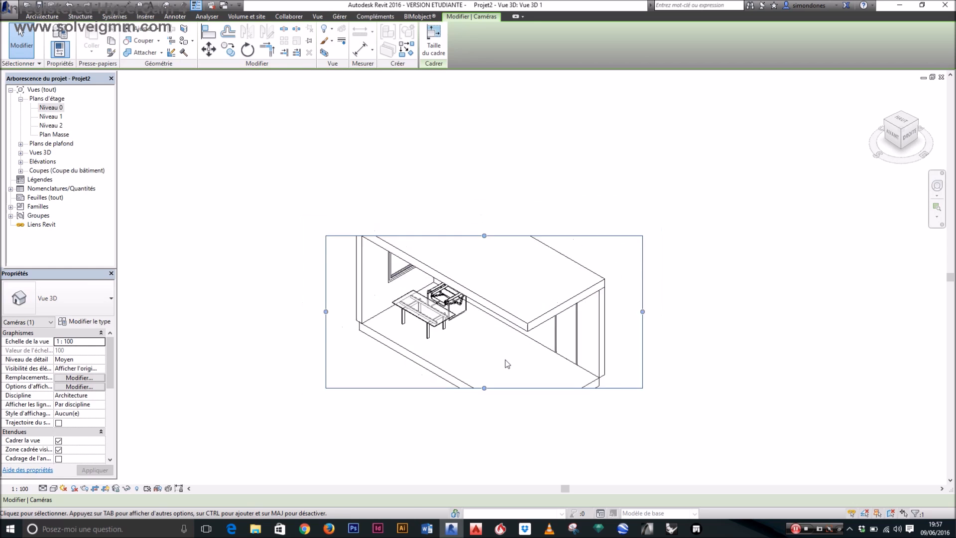
scroll(505, 360, down, 2)
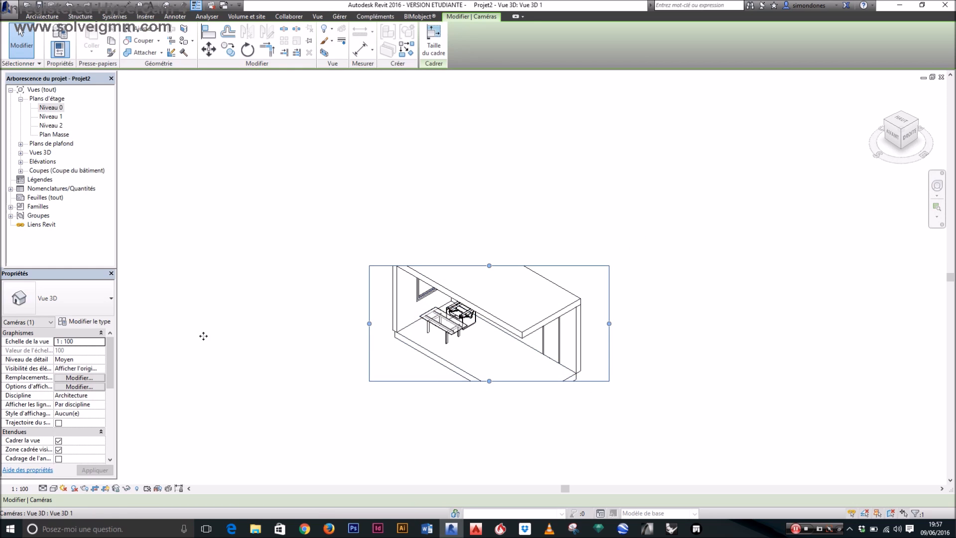
click(23, 488)
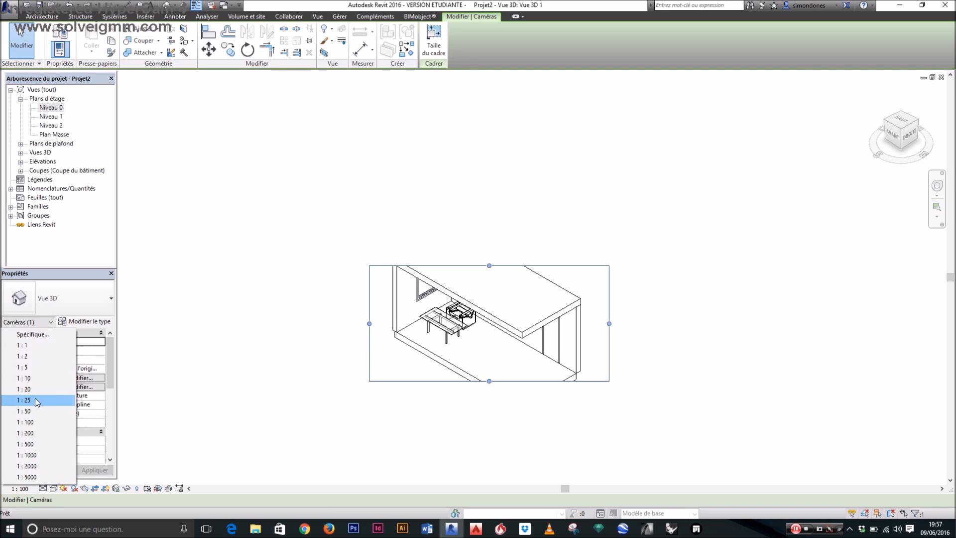
click(175, 356)
Enlarge the camera view's crop region on all four sides to enclose the whole building with ample margin.
scroll(264, 334, down, 1)
scroll(496, 333, down, 2)
click(437, 295)
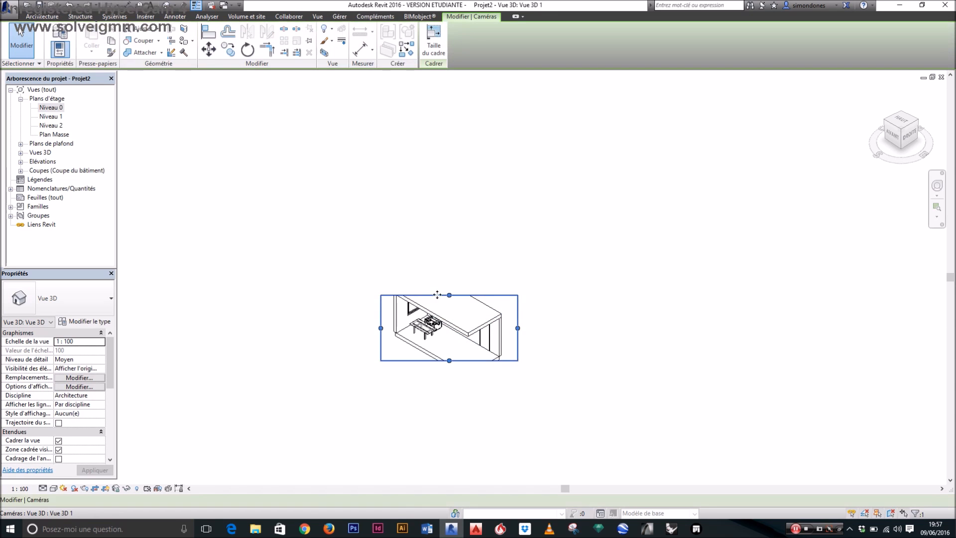
drag(449, 296, 444, 188)
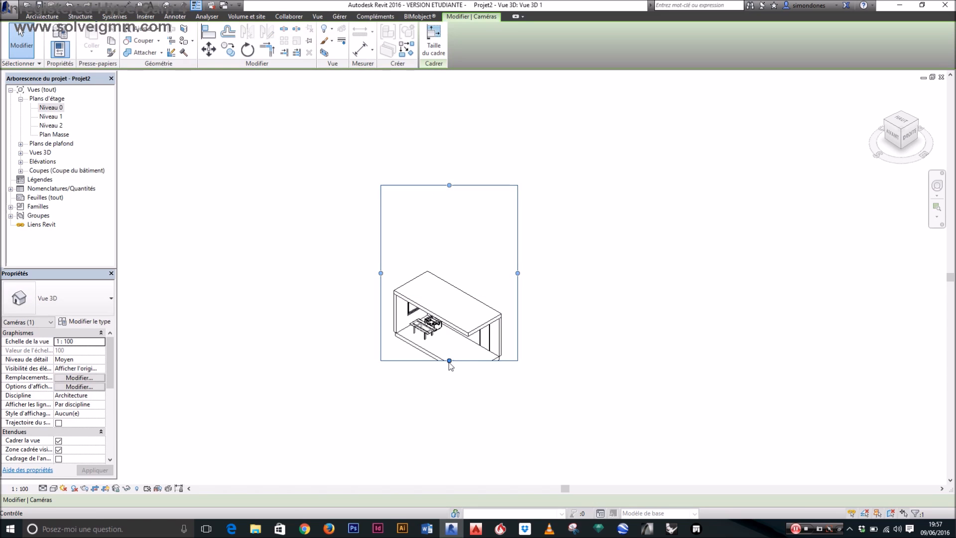
drag(450, 361, 449, 438)
drag(381, 311, 229, 314)
drag(518, 312, 715, 338)
drag(473, 186, 463, 123)
click(765, 300)
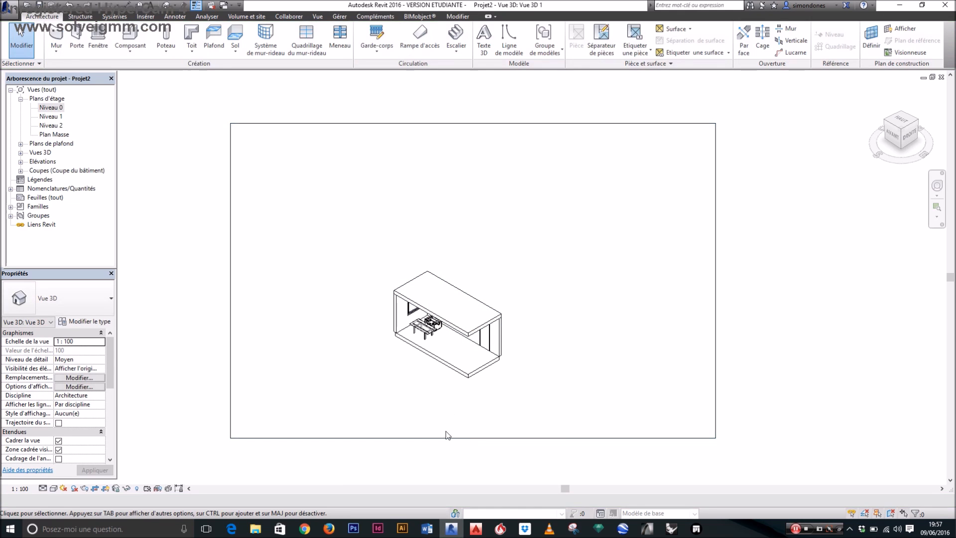
click(470, 438)
drag(473, 438, 473, 465)
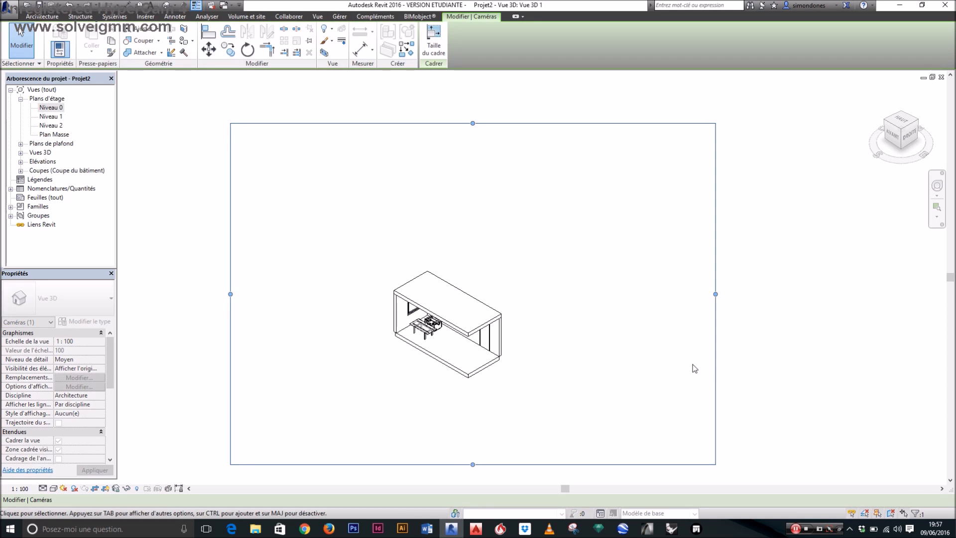
click(694, 369)
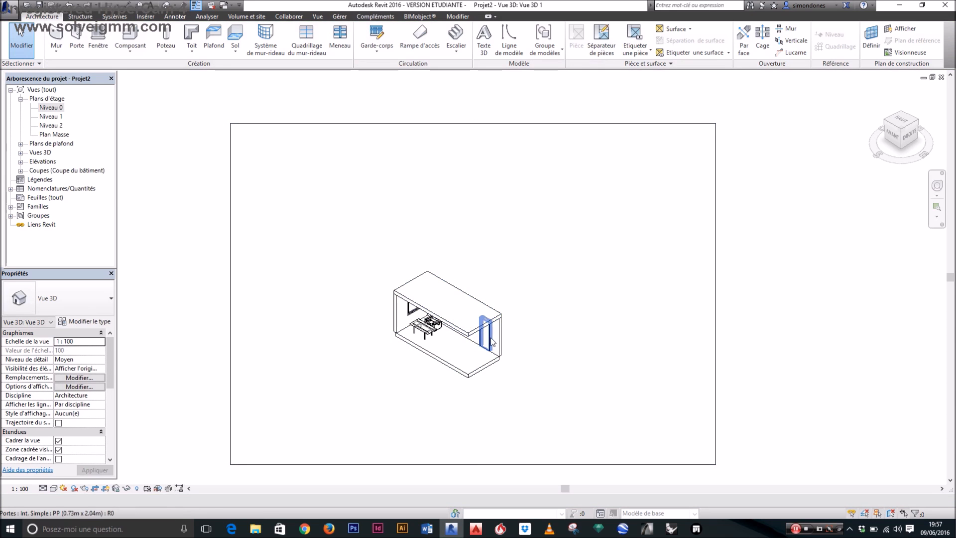
Create a displacement set from the roof slab and move it straight up about 3.55 m along Z.
scroll(446, 339, up, 1)
scroll(446, 339, up, 1)
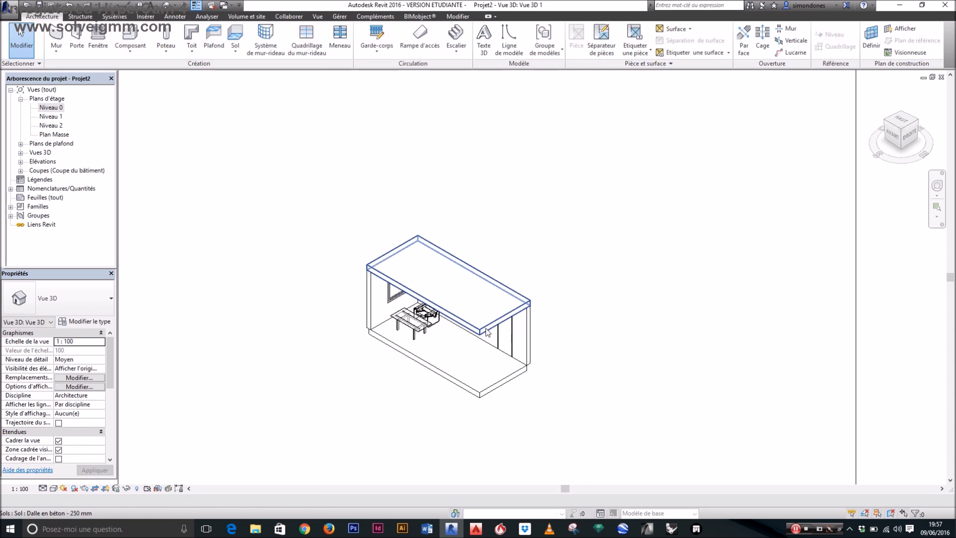
click(450, 313)
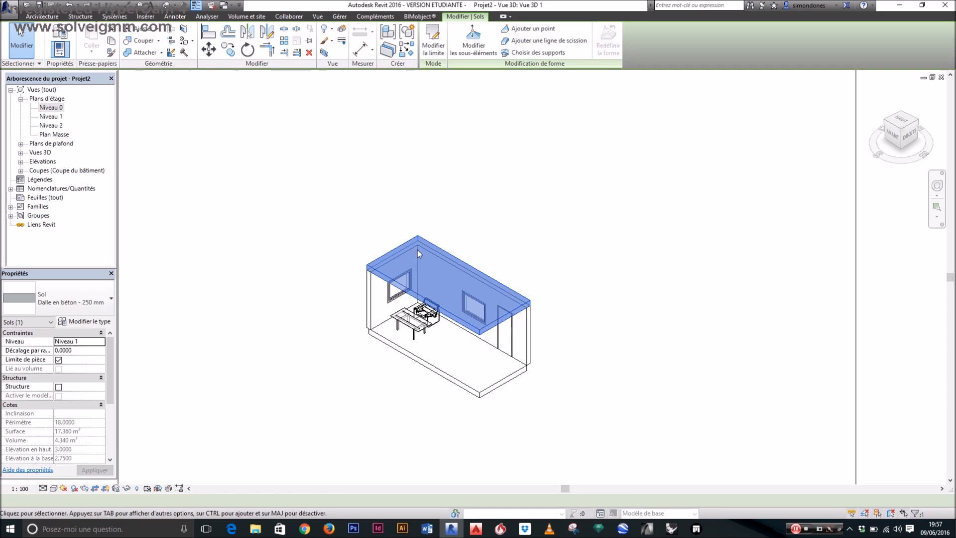
click(341, 31)
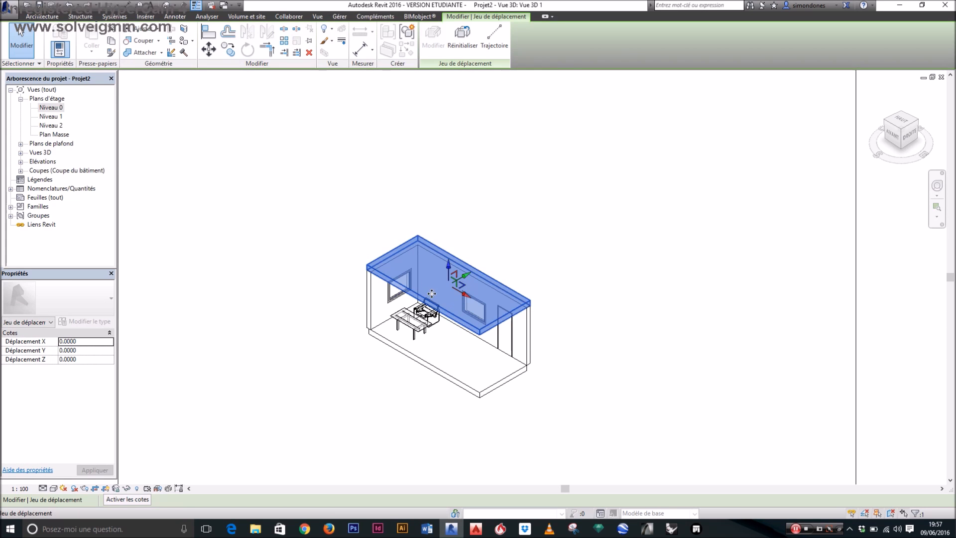
scroll(432, 293, up, 2)
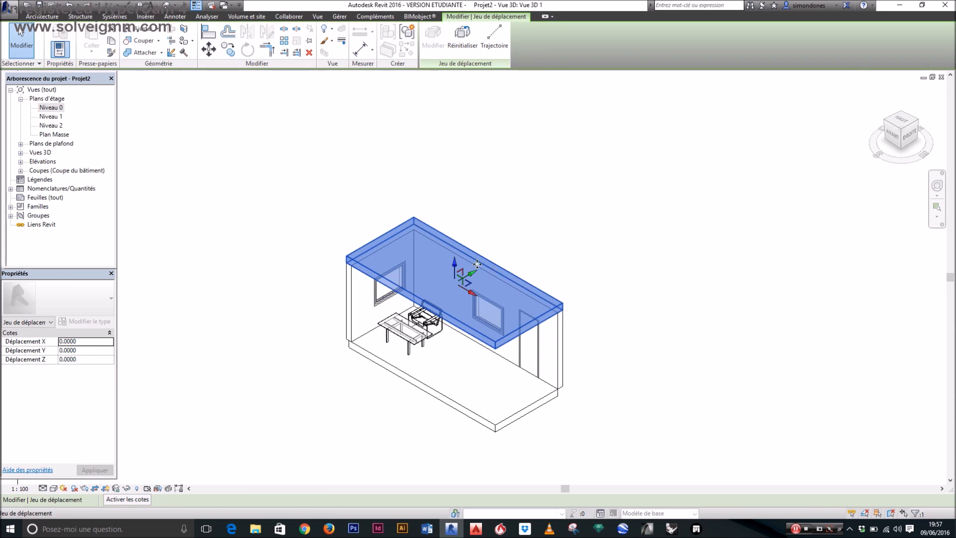
scroll(430, 284, down, 1)
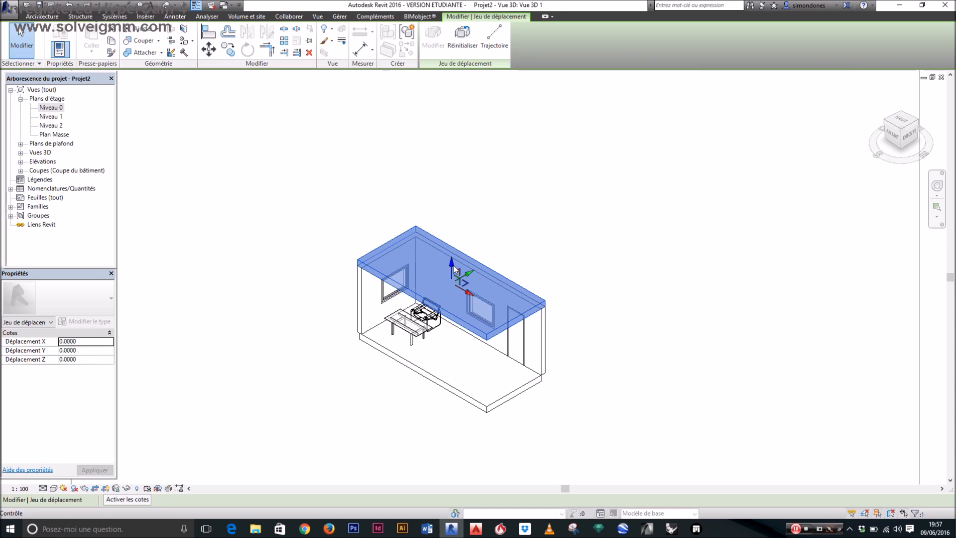
drag(451, 266, 434, 180)
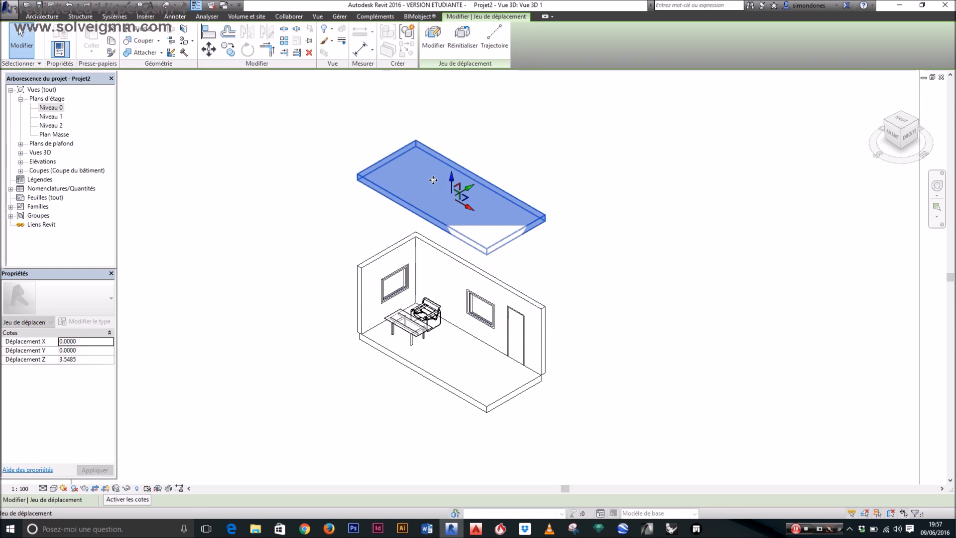
click(578, 232)
scroll(489, 278, down, 1)
scroll(489, 277, up, 1)
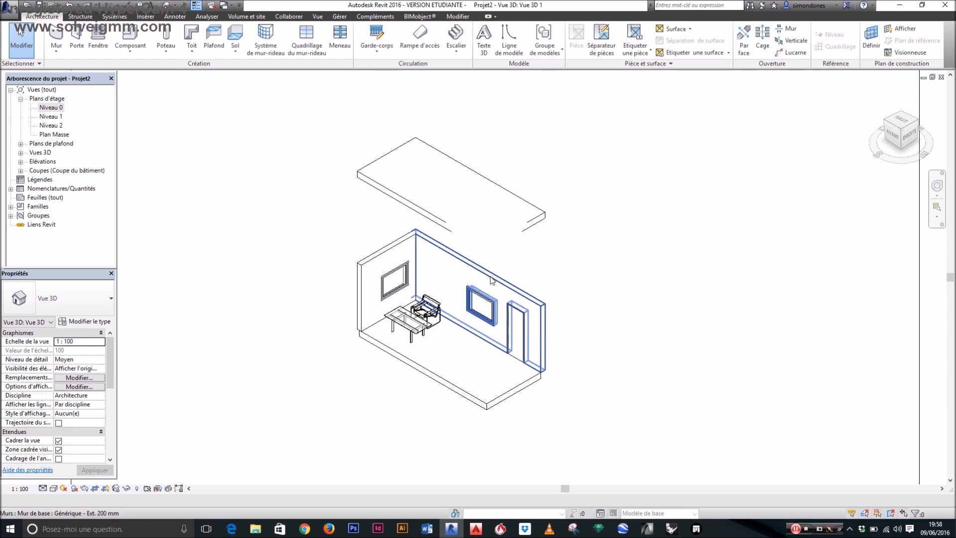
click(521, 232)
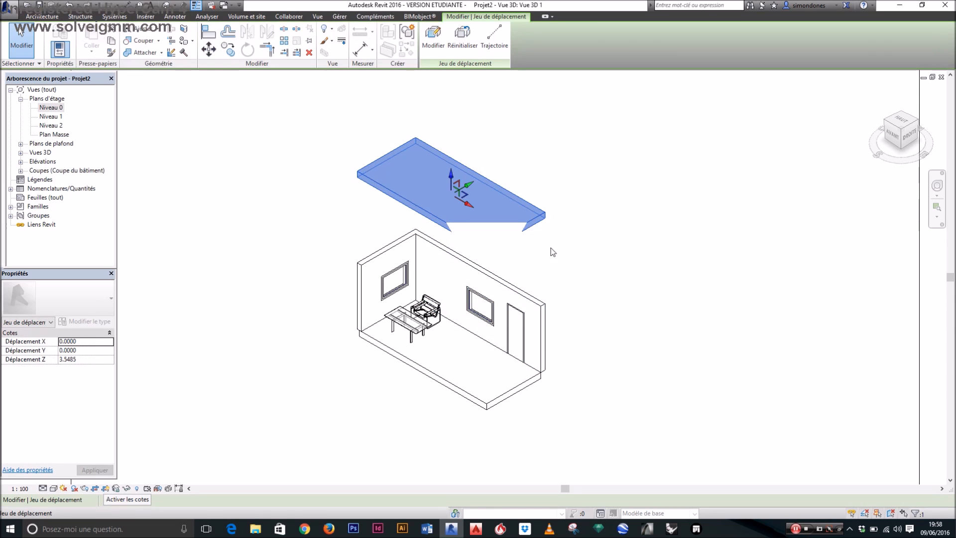
click(574, 268)
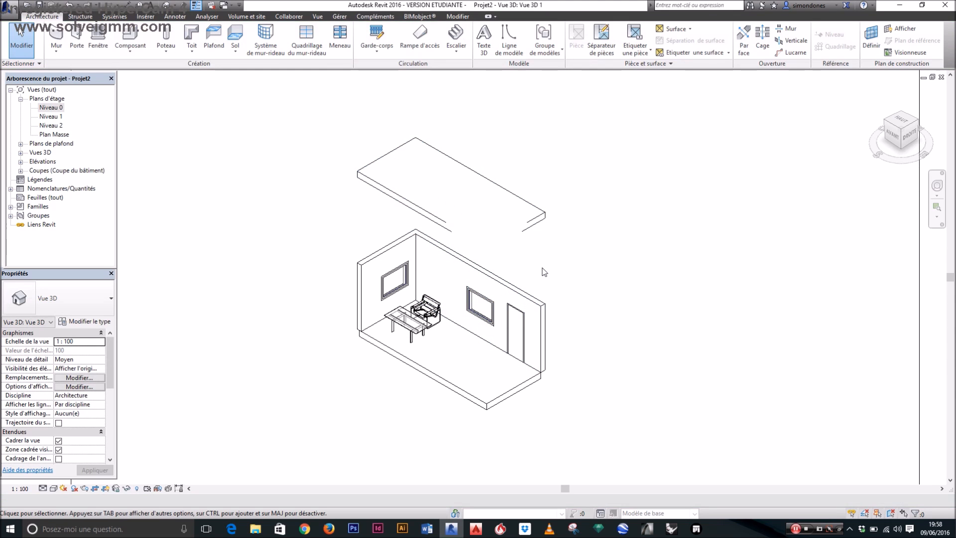
Create a displacement set from the west end wall with its window and move it horizontally outward along X.
click(362, 293)
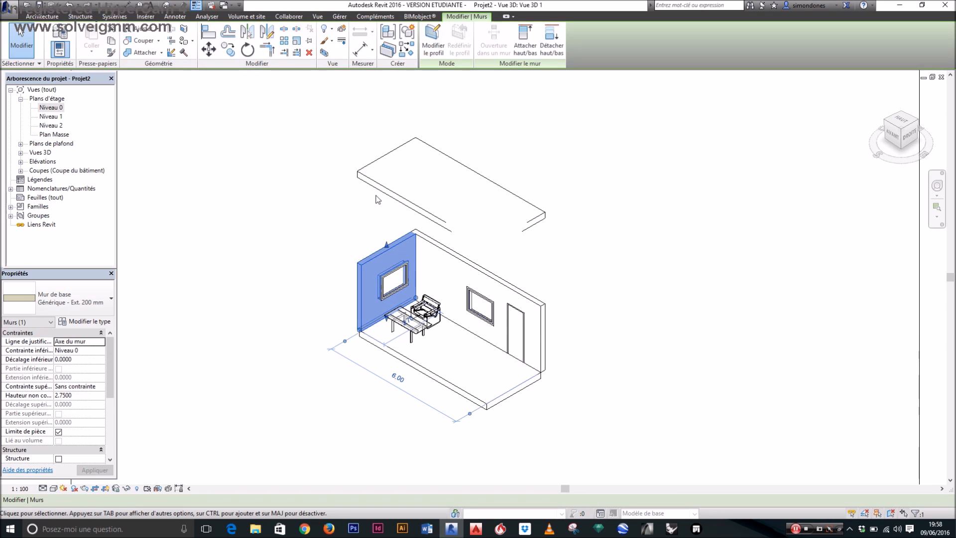
click(341, 29)
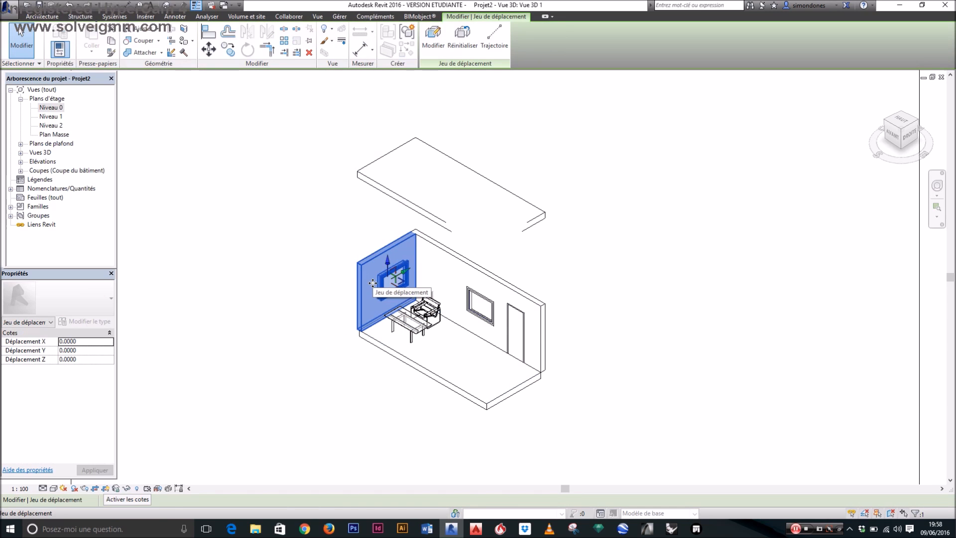
drag(348, 271, 294, 243)
click(270, 243)
Reset the roof slab's displacement to return it to its original position on the building.
click(416, 213)
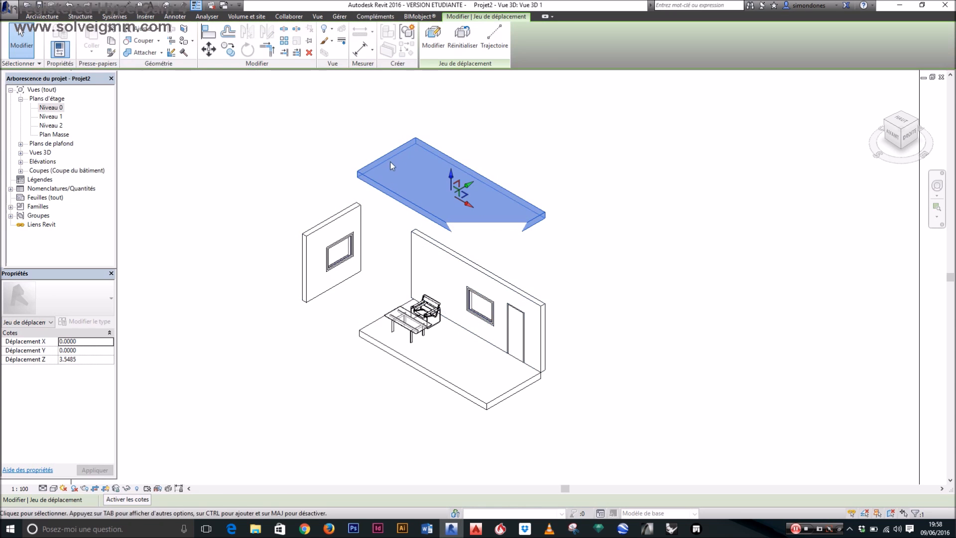
click(465, 43)
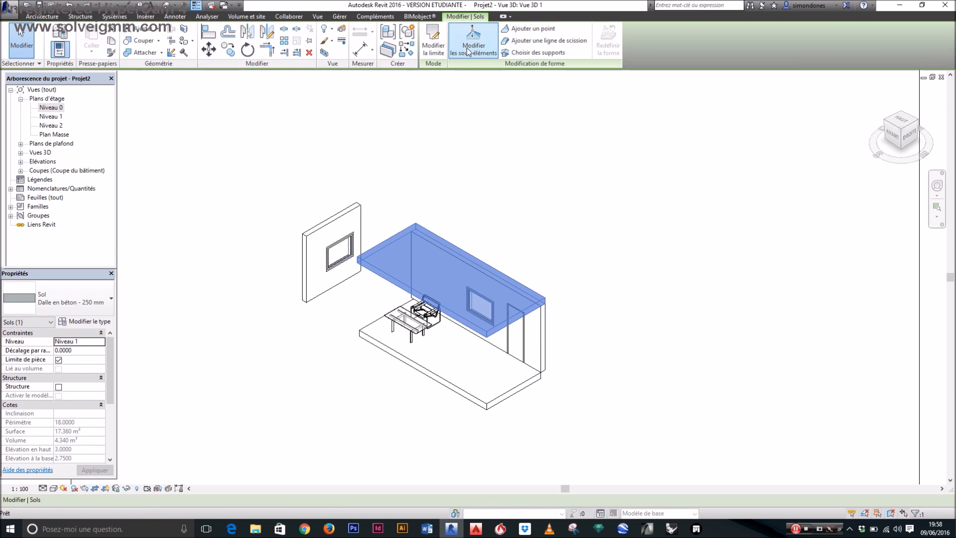
click(587, 227)
scroll(431, 226, down, 1)
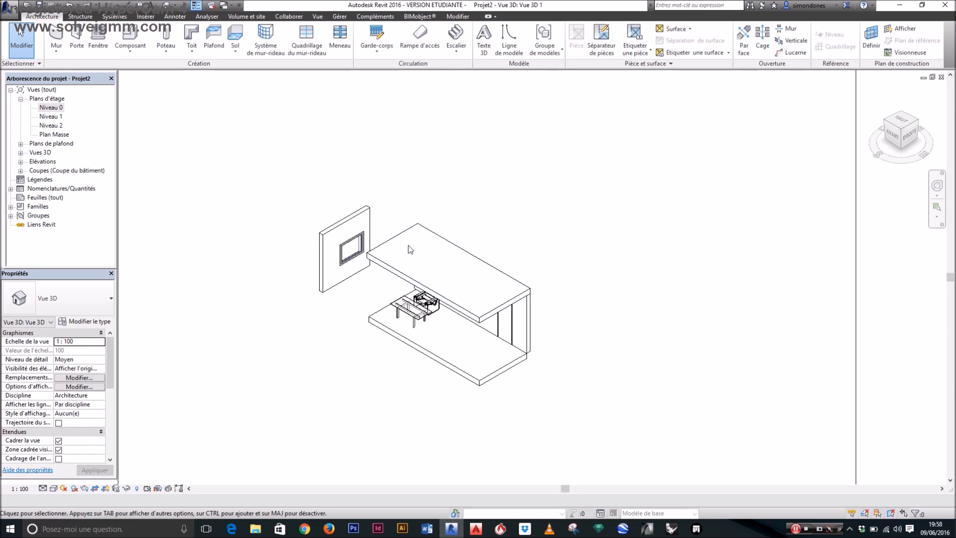
Move the displaced end wall with its window farther outward along X, to an X displacement of about -3.45 m.
click(347, 265)
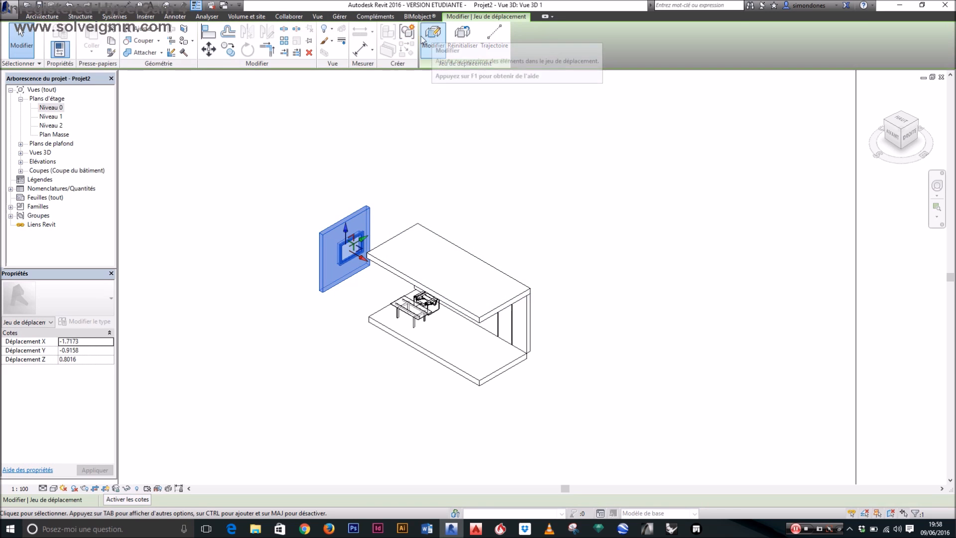
key(Escape)
click(356, 260)
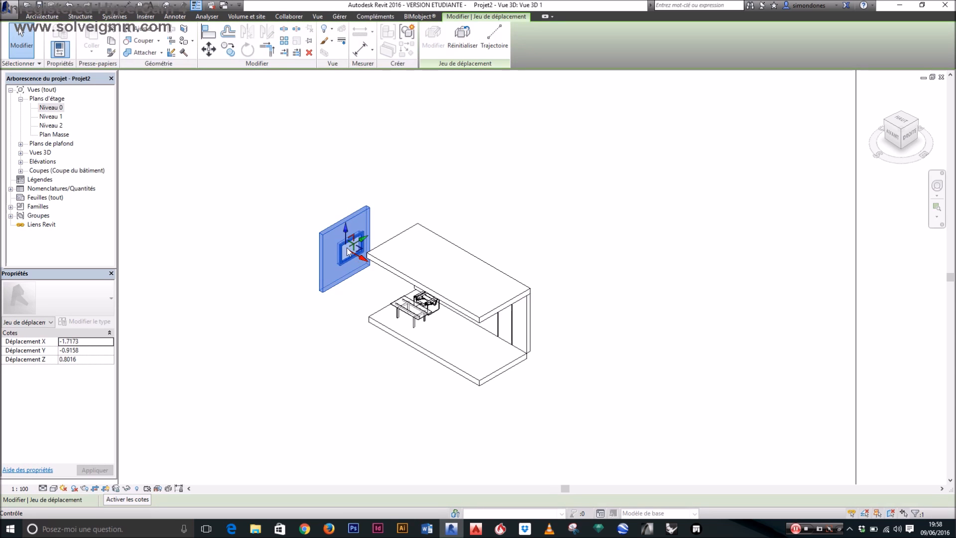
drag(359, 258, 328, 240)
click(355, 241)
click(325, 243)
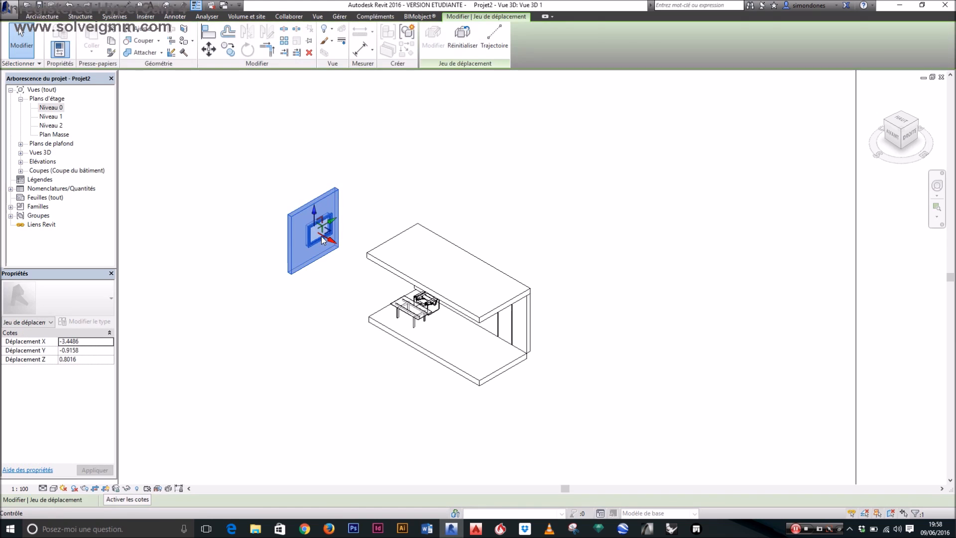
click(379, 197)
Create a displacement set from the door in the long back wall and move it horizontally outward along Y.
click(511, 340)
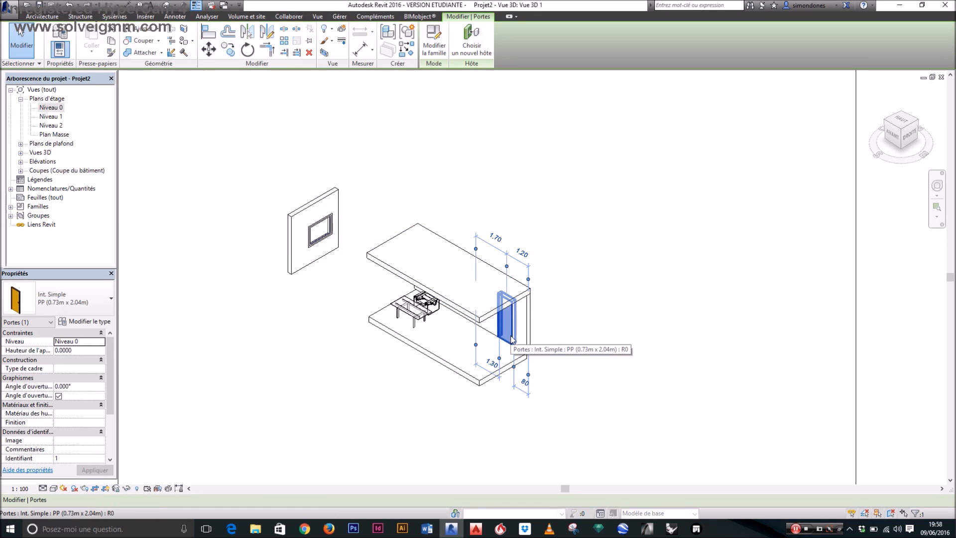
click(341, 29)
drag(515, 319, 616, 294)
key(ctrl+z)
click(512, 324)
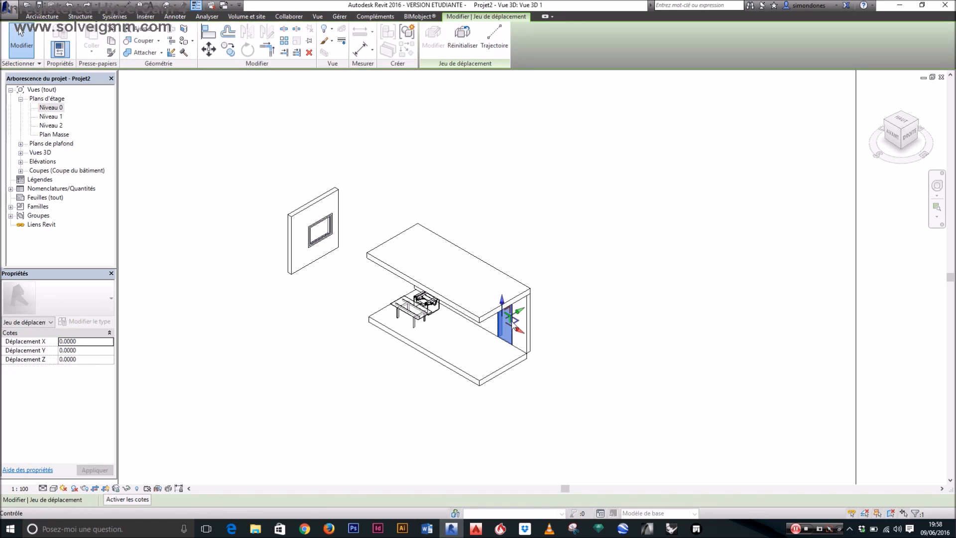
drag(518, 312, 565, 288)
click(617, 287)
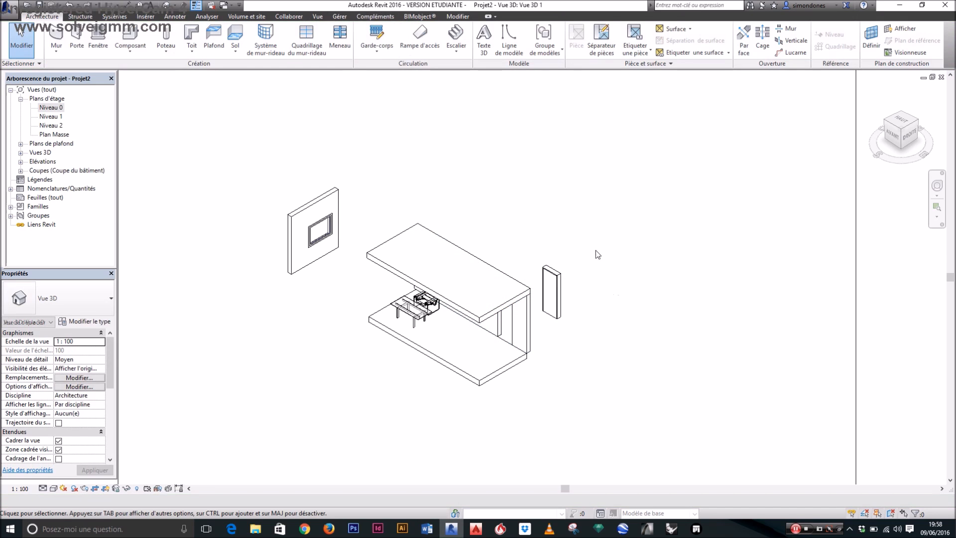
Create a displacement set from the floor slab and move it straight down about 2.20 m along Z.
click(462, 375)
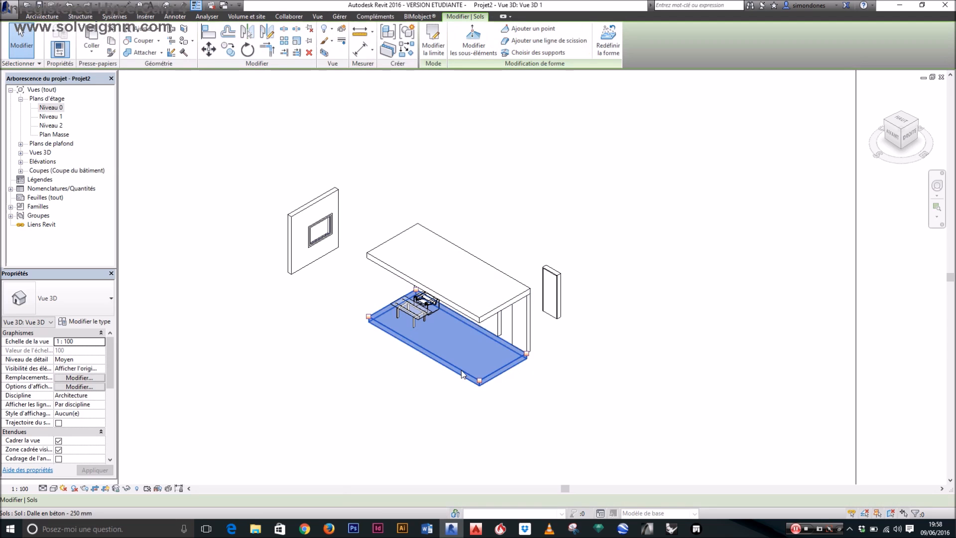
click(343, 32)
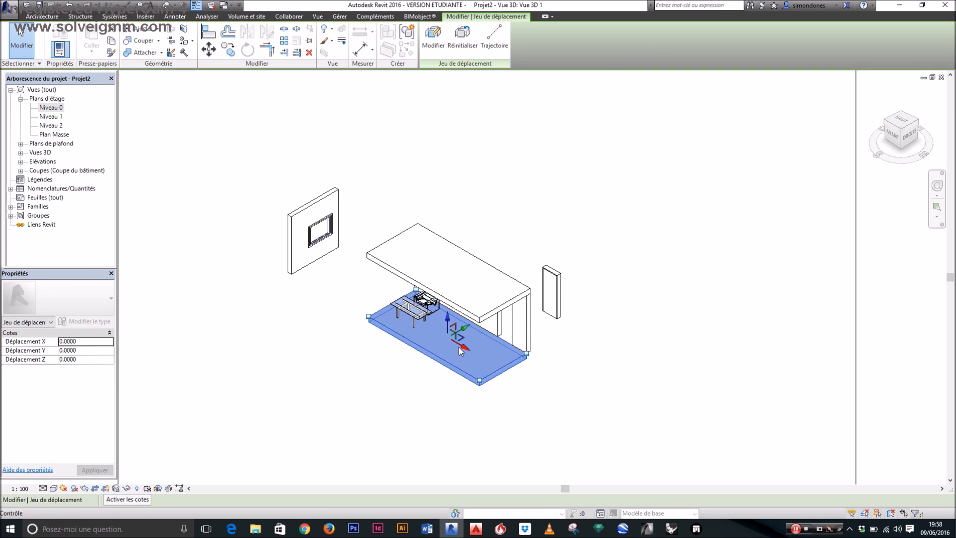
drag(447, 318, 461, 363)
click(603, 368)
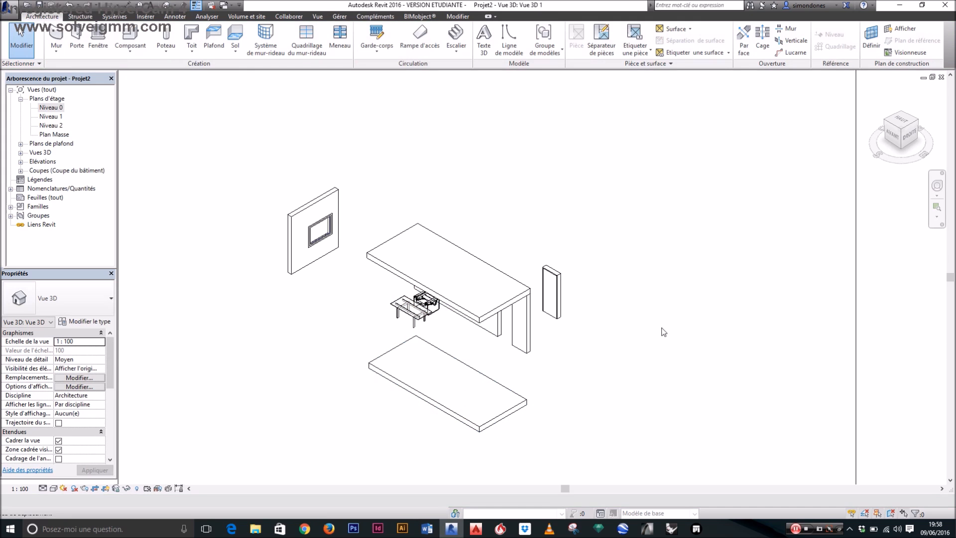
scroll(524, 268, down, 2)
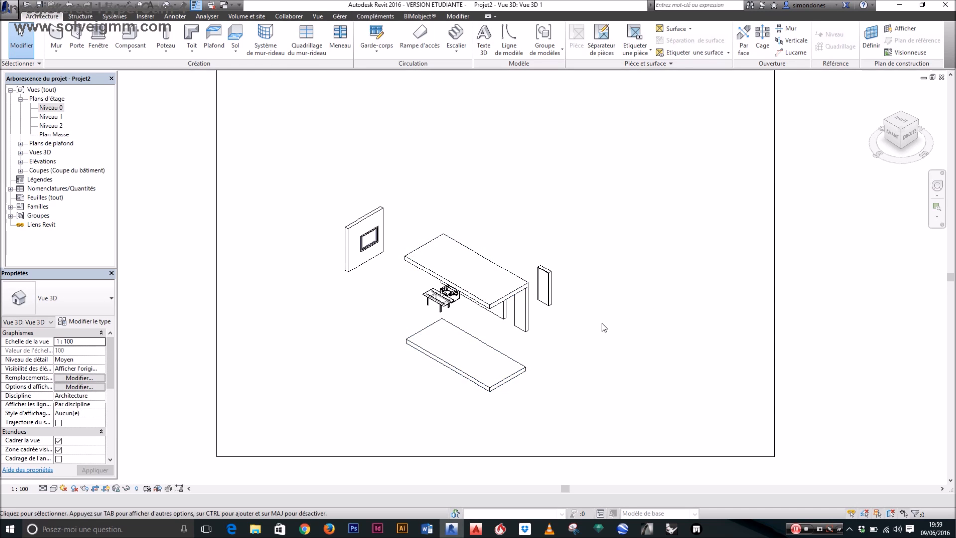
scroll(465, 338, up, 1)
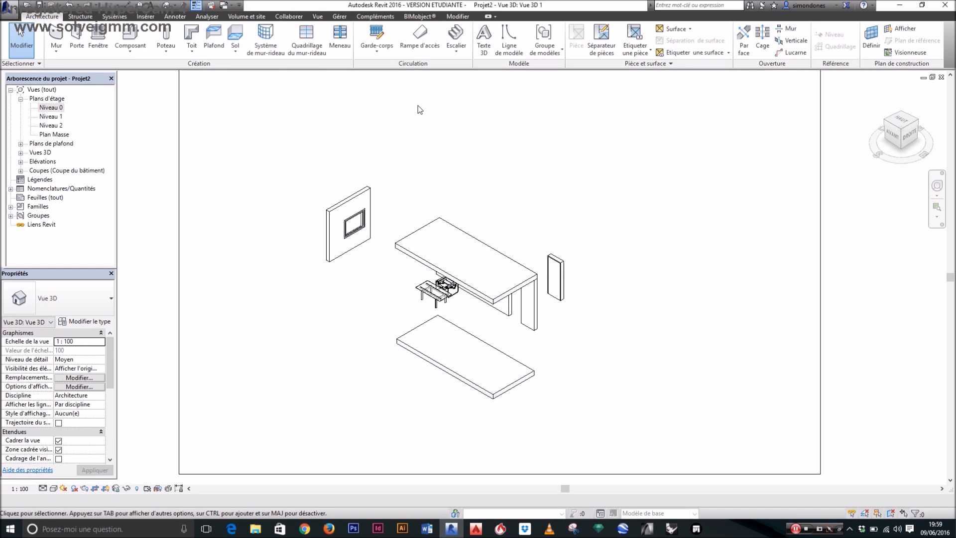
Add displacement path lines from the corners of the displaced end wall back to its original position.
click(435, 230)
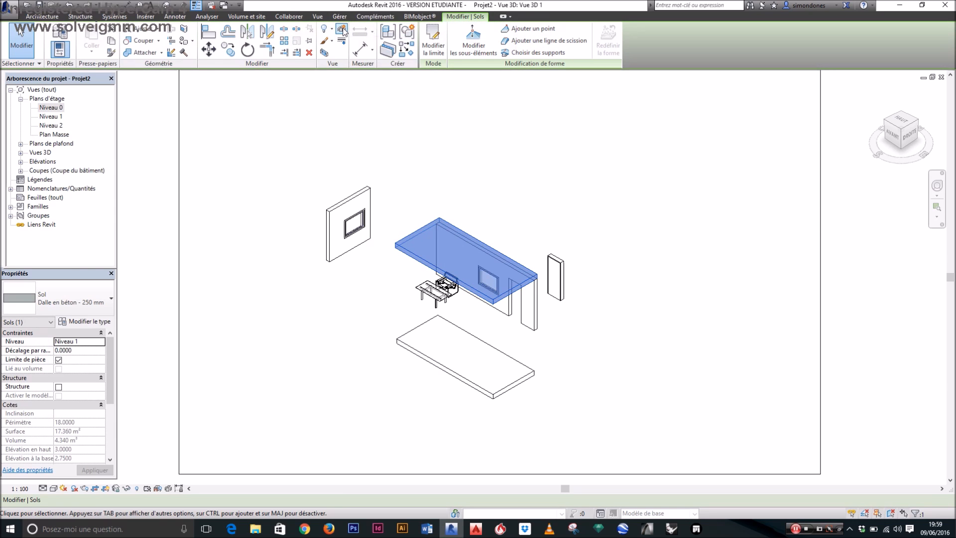
click(355, 195)
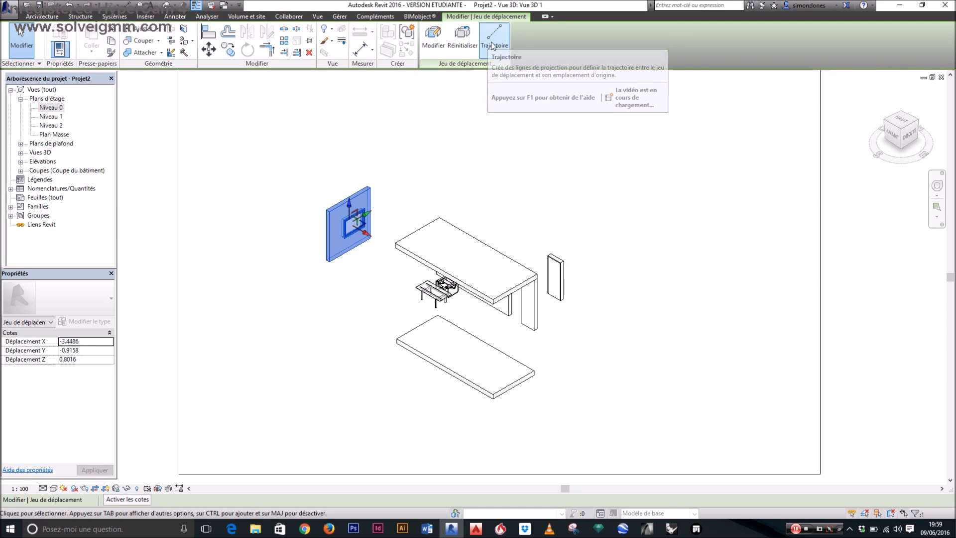
click(495, 43)
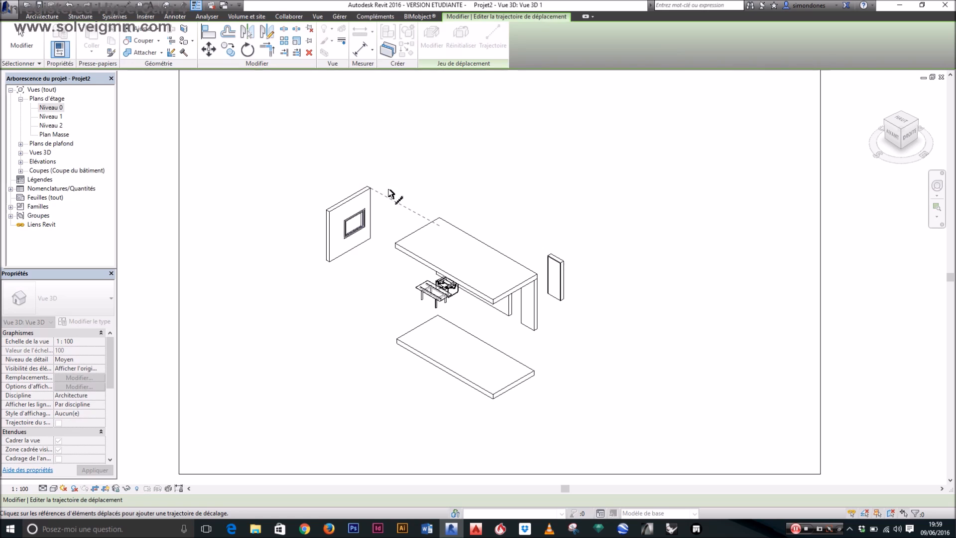
click(363, 241)
scroll(336, 217, up, 4)
scroll(336, 218, down, 5)
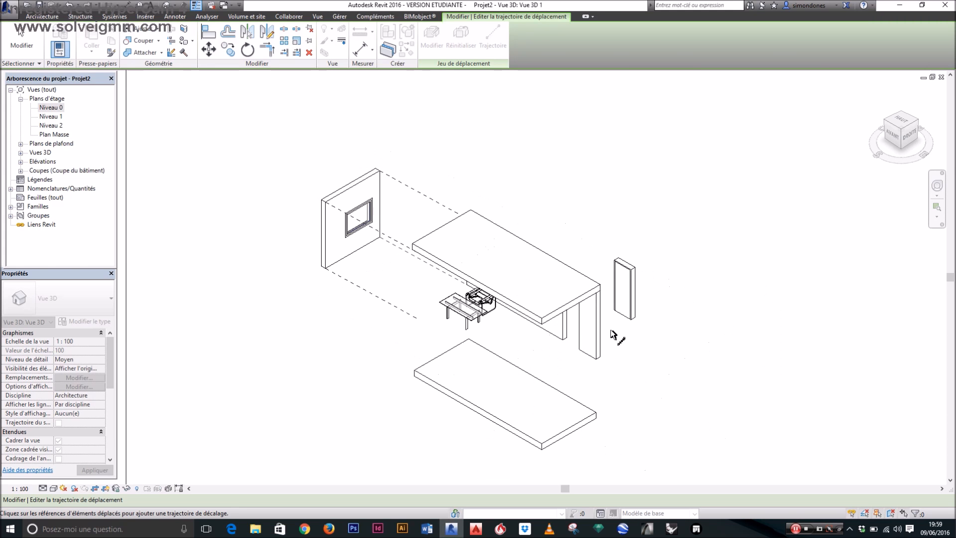
Add displacement path lines at the corners of the displaced door and floor slab, and finish editing paths.
click(624, 279)
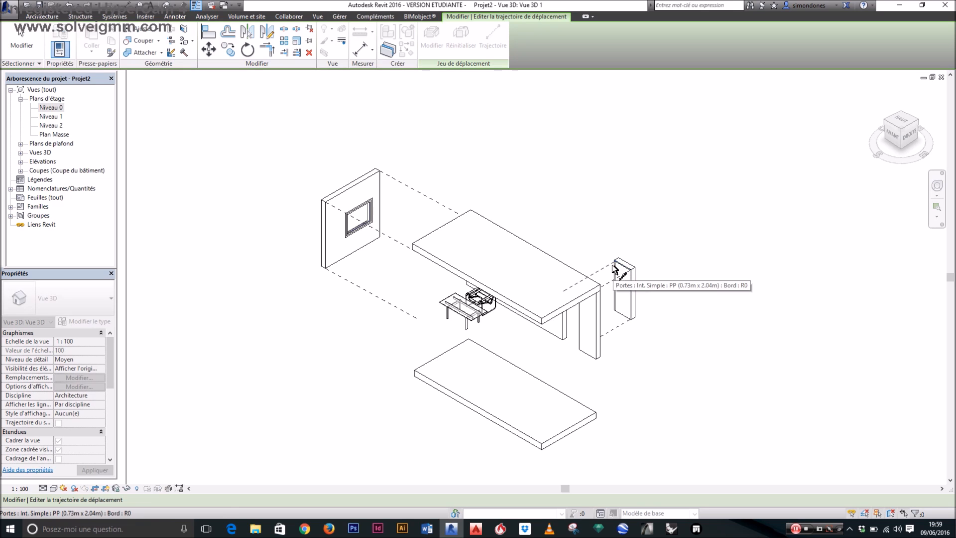
click(568, 416)
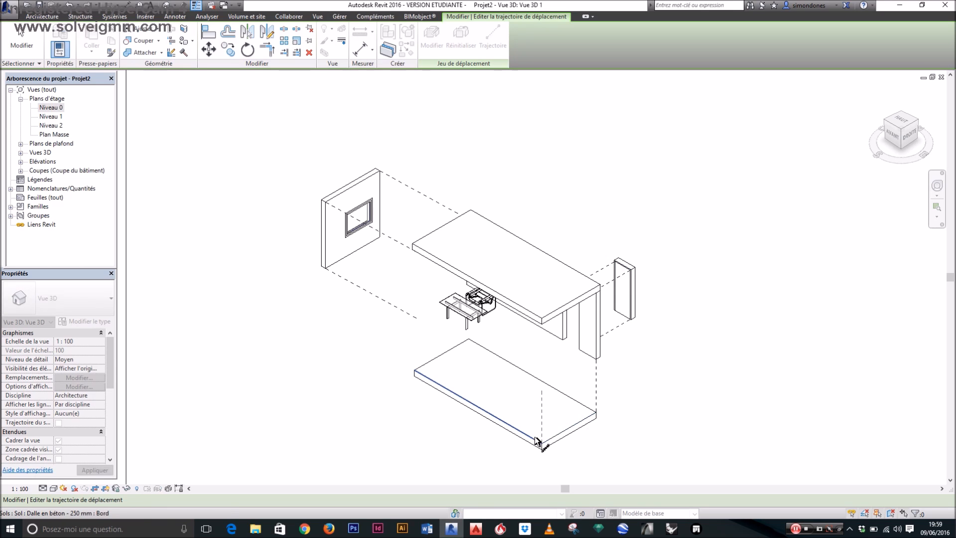
click(424, 373)
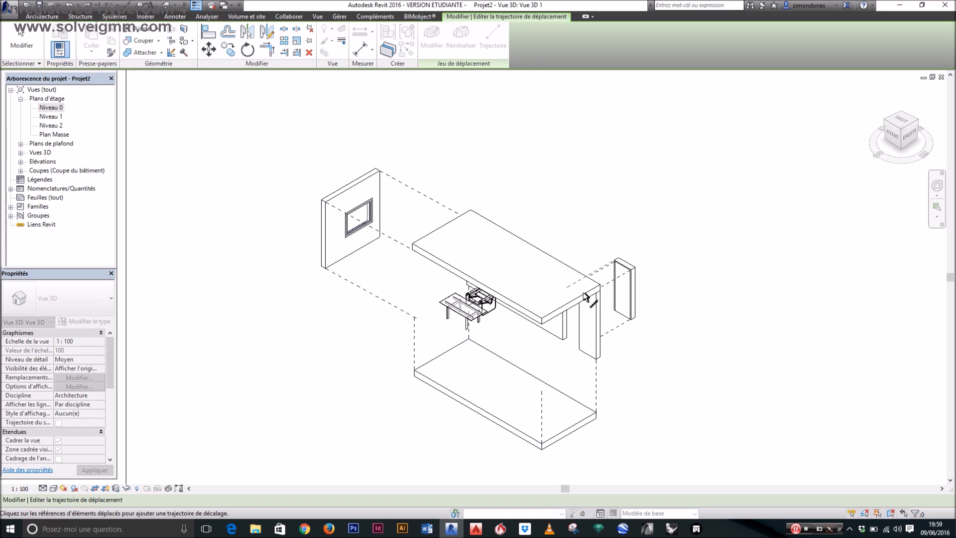
scroll(534, 252, down, 2)
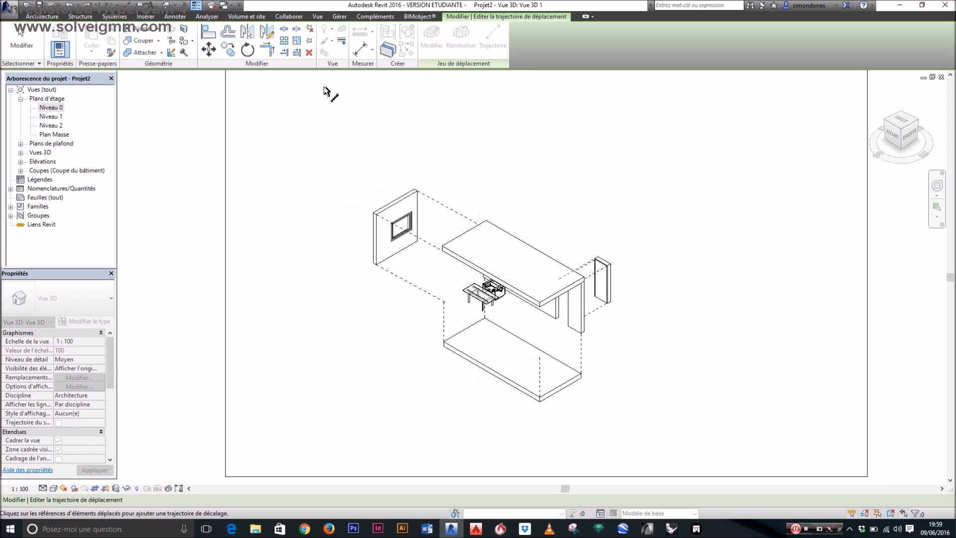
click(20, 32)
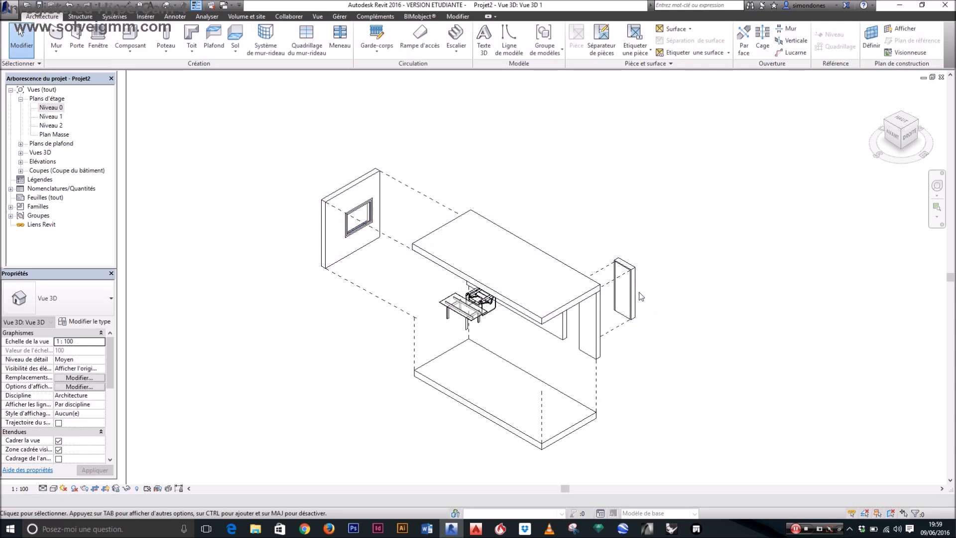
Reset the door's displacement to return it to its opening in the back wall.
click(630, 294)
click(461, 50)
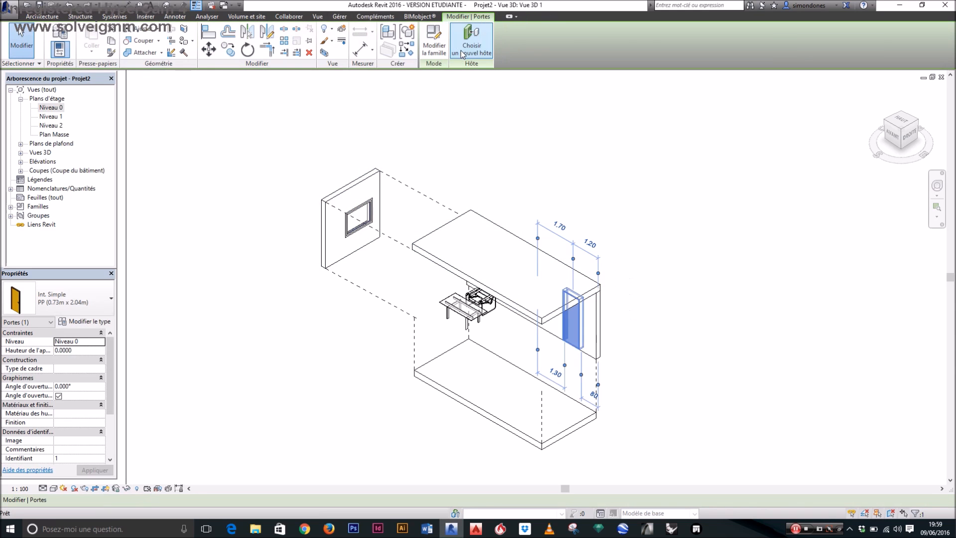
click(758, 285)
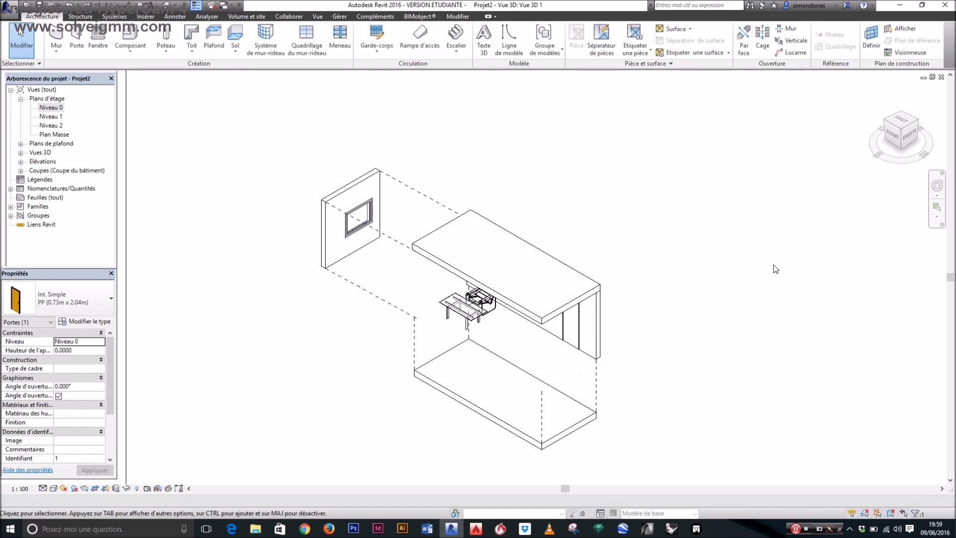
Create a new displacement set from the door and move it outward about 2.40 m along Y.
click(579, 322)
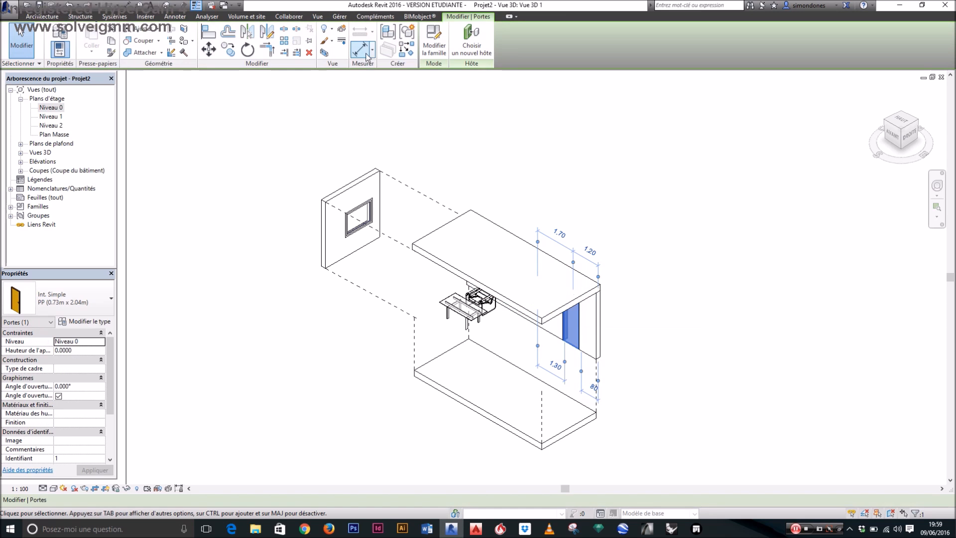
click(342, 31)
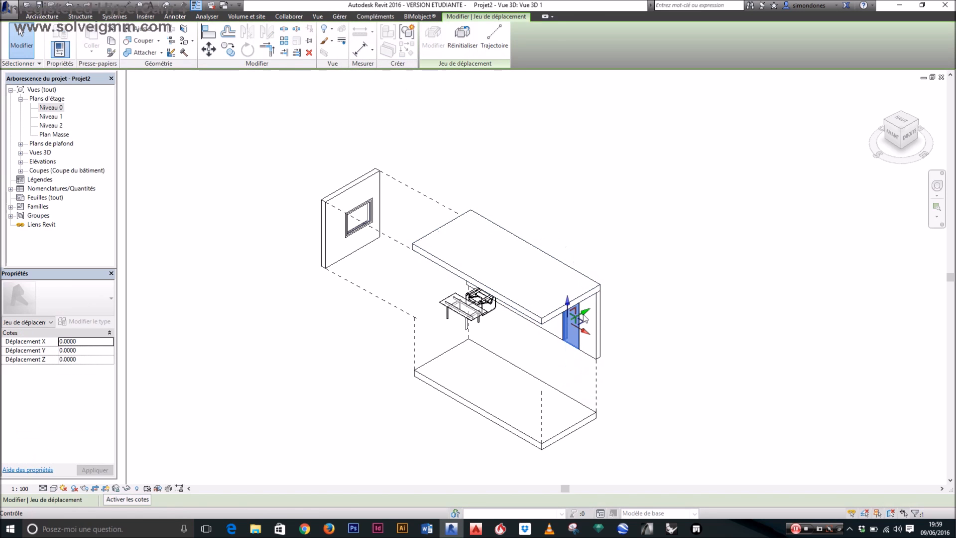
drag(610, 304, 640, 286)
click(688, 299)
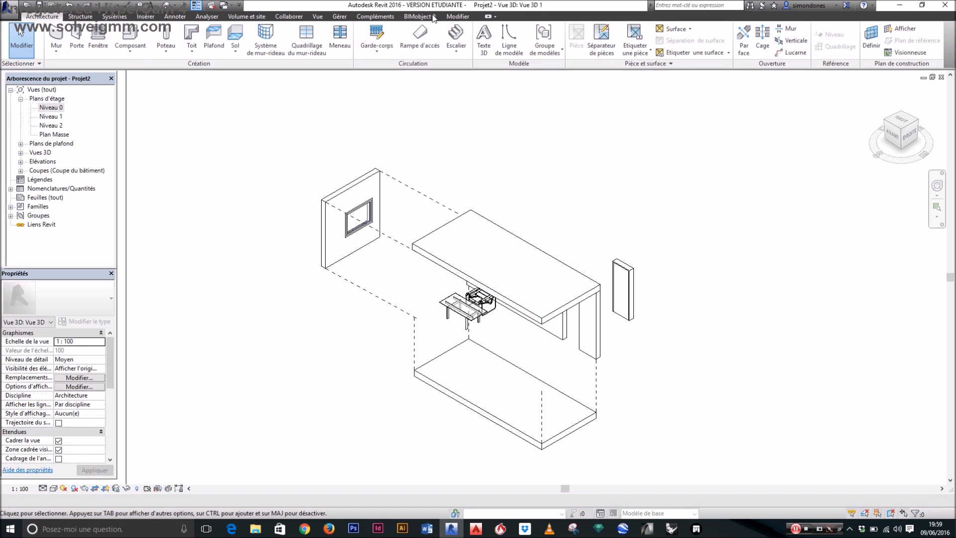
Add displacement path lines from the displaced door's corners to its opening, and finish editing paths.
click(616, 267)
click(493, 37)
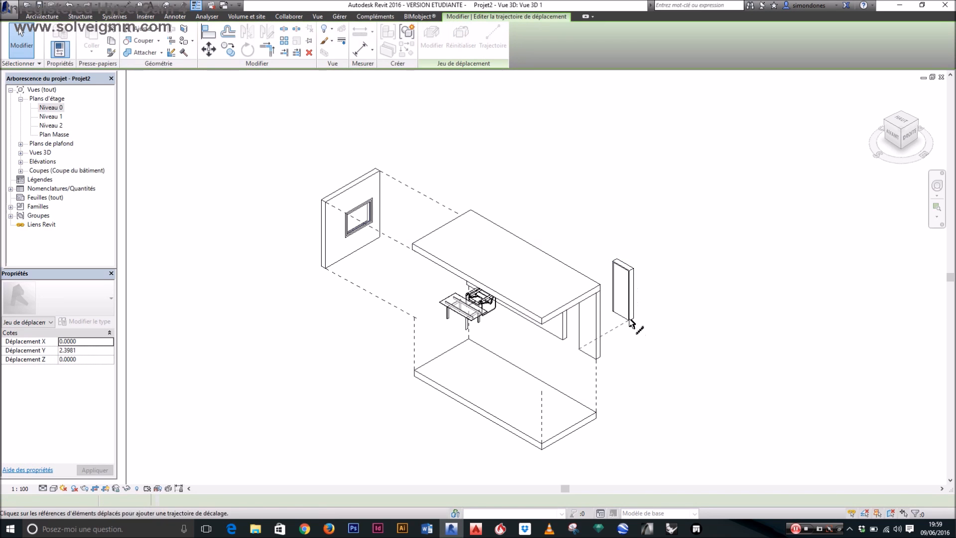
click(612, 274)
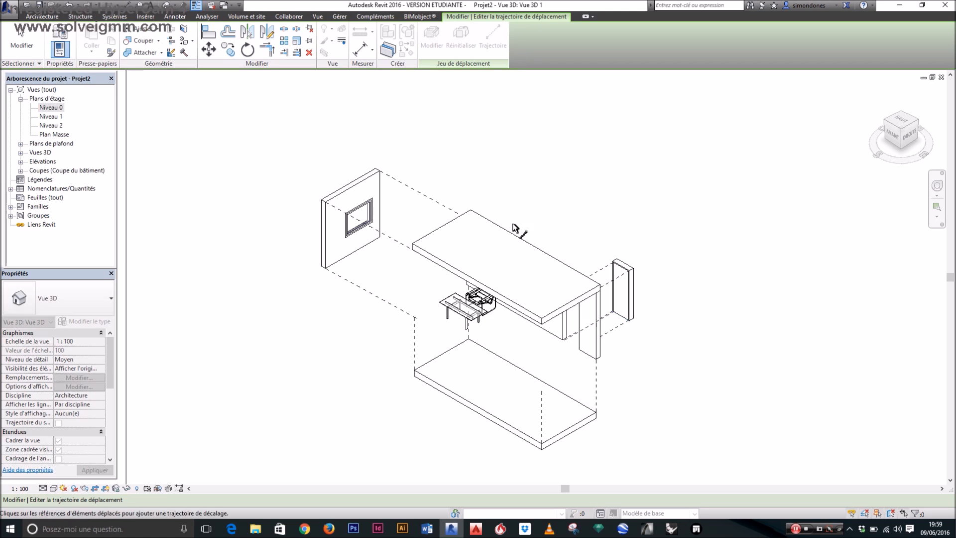
scroll(515, 228, down, 2)
click(22, 37)
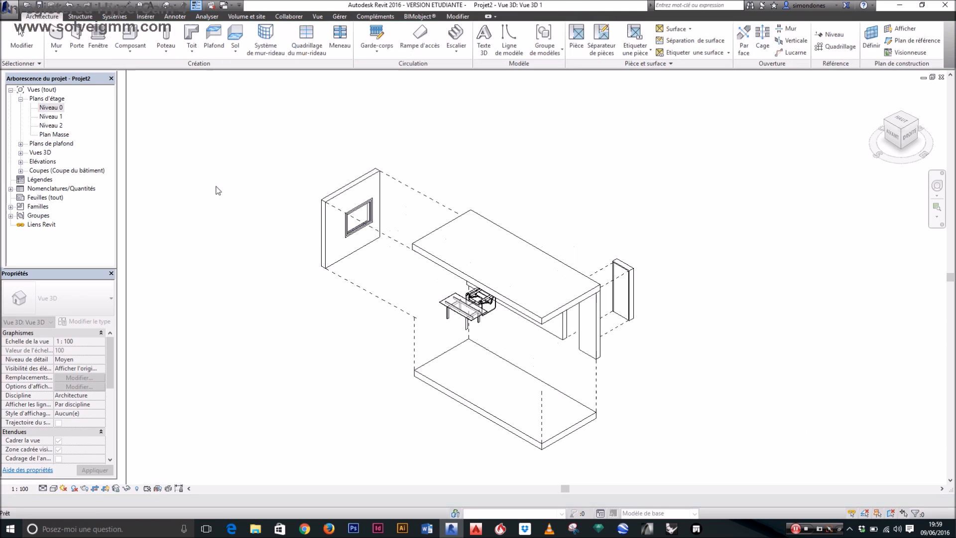
scroll(572, 228, up, 1)
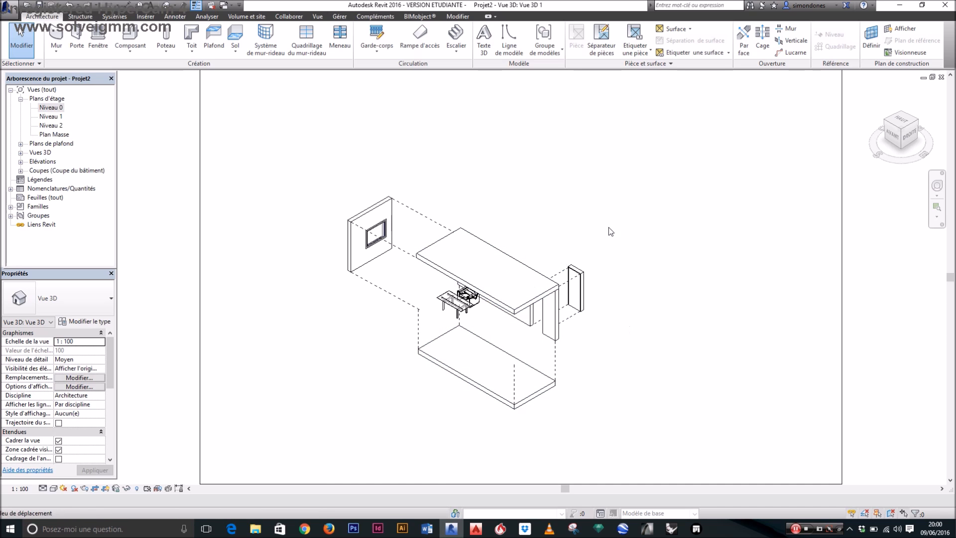
Reset the displacements of the floor slab and of the end wall with its window.
click(481, 360)
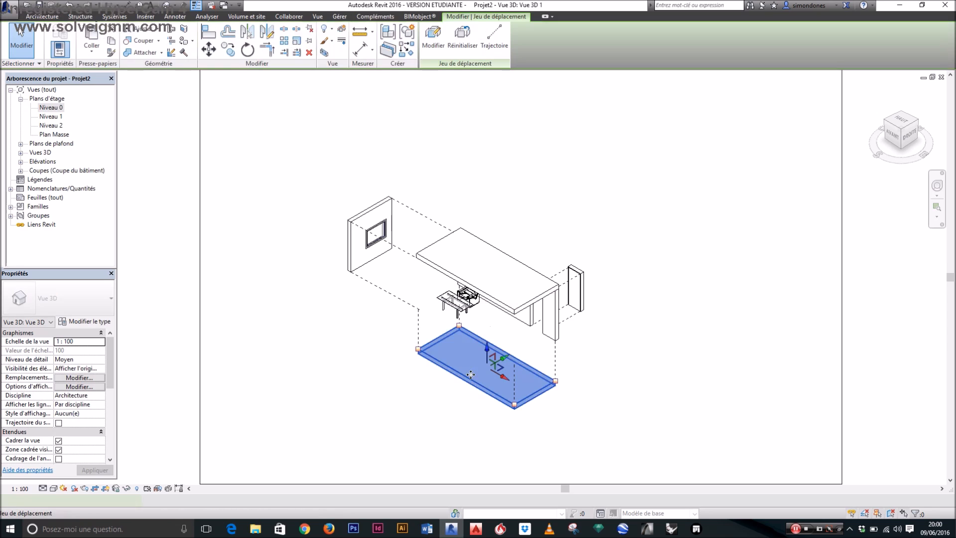
click(454, 40)
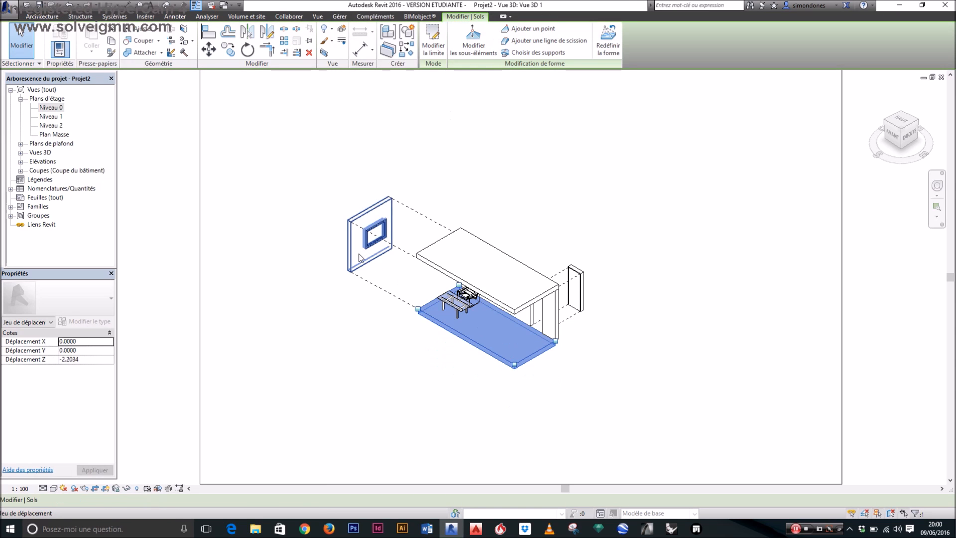
click(386, 259)
click(462, 39)
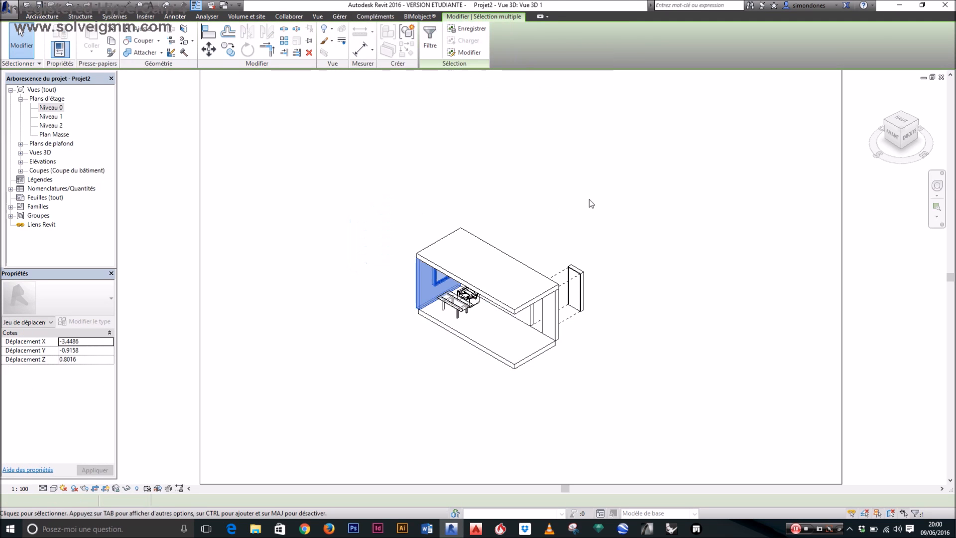
click(590, 201)
Create a displacement set from the end wall's window alone and move it outward about 4.06 m along X.
click(441, 278)
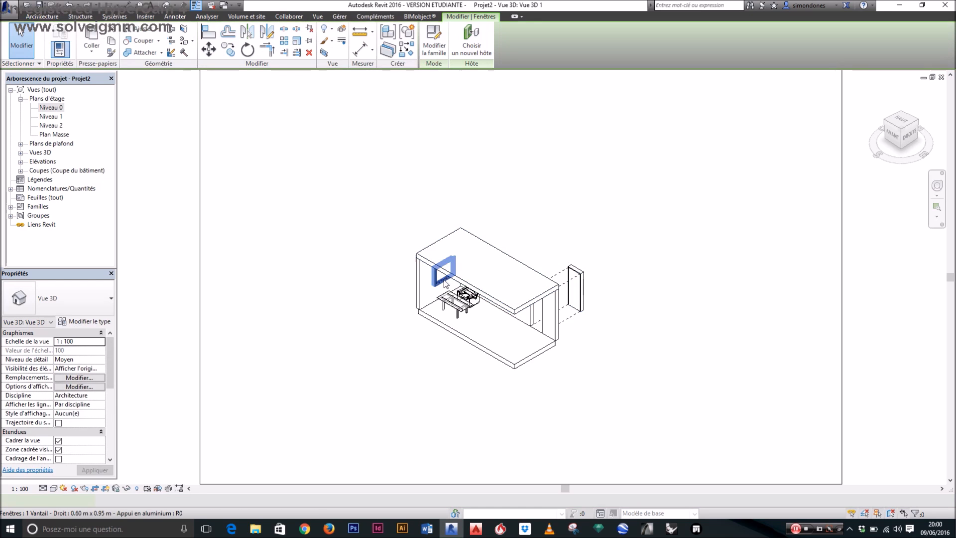
click(359, 33)
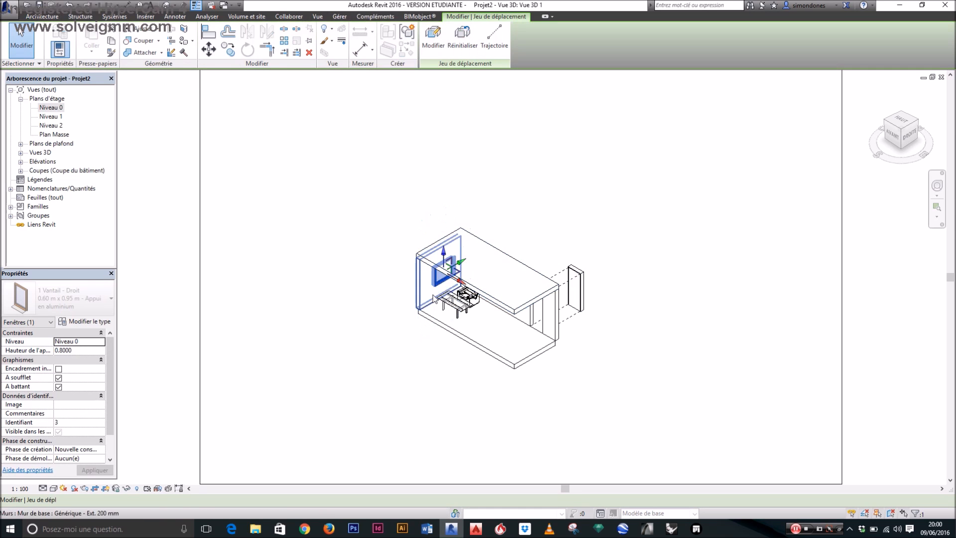
drag(405, 258, 391, 253)
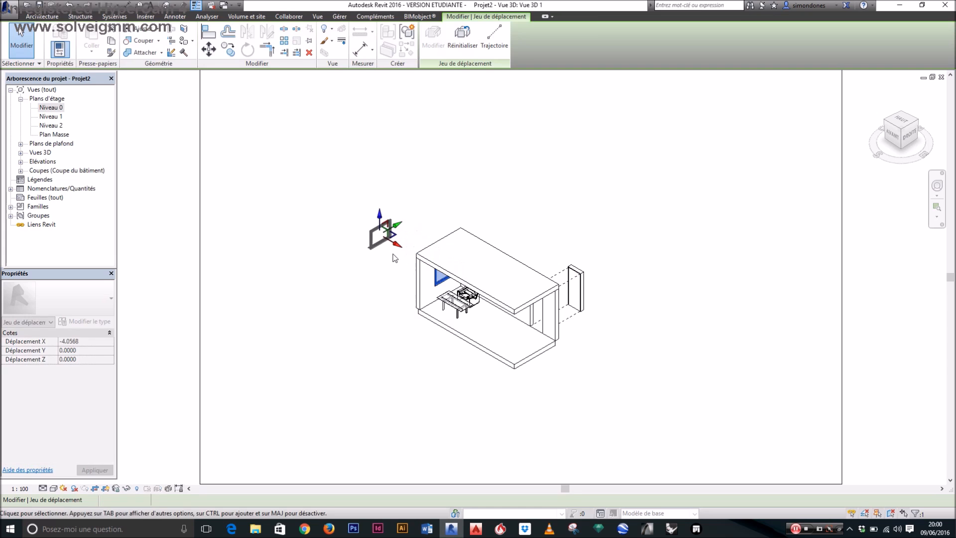
Add displacement path lines from the corners of the displaced end-wall window to its opening, and finish editing paths.
click(432, 340)
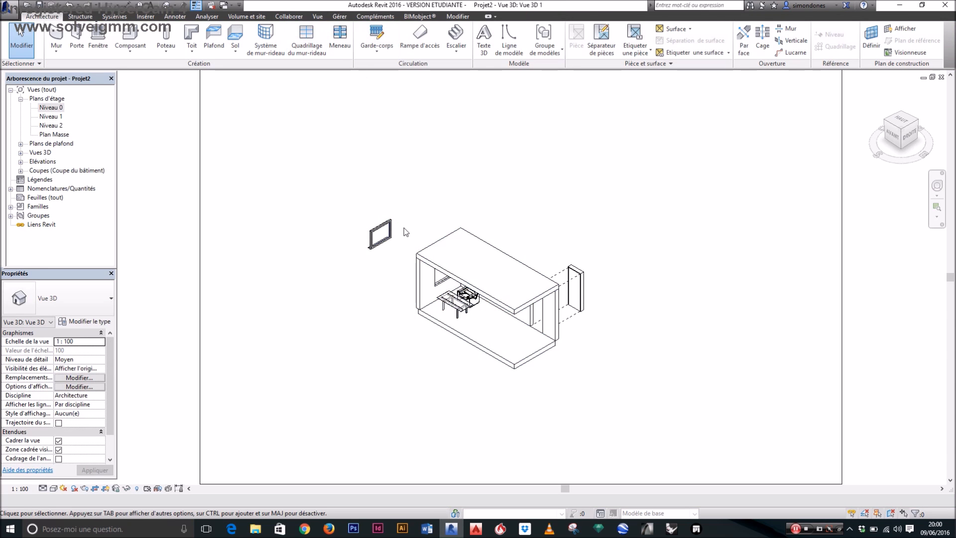
click(388, 245)
click(492, 39)
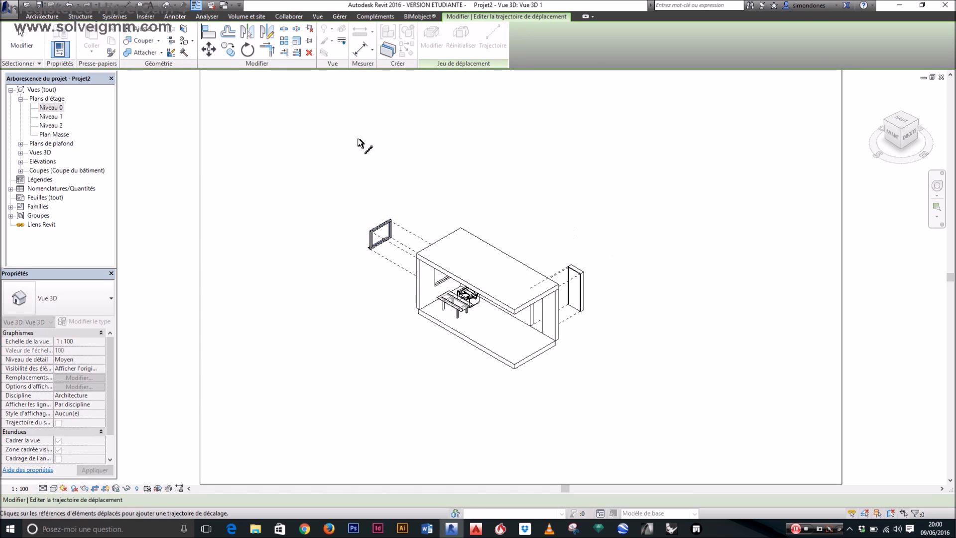
click(22, 40)
Create a displacement set from the long back wall's window and move it outward about 7.06 m along Y.
shift+middle_drag(416, 340, 550, 229)
shift+middle_drag(551, 338, 409, 368)
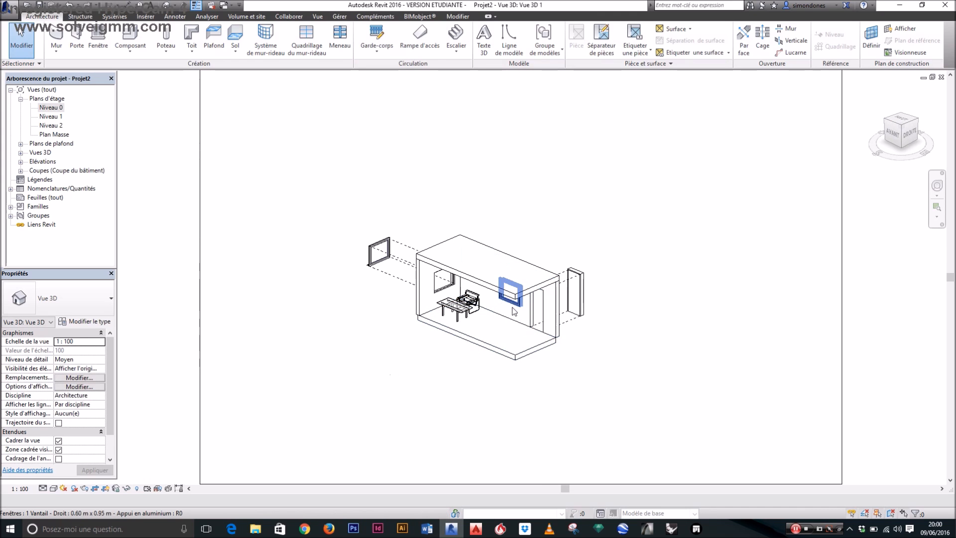
click(514, 308)
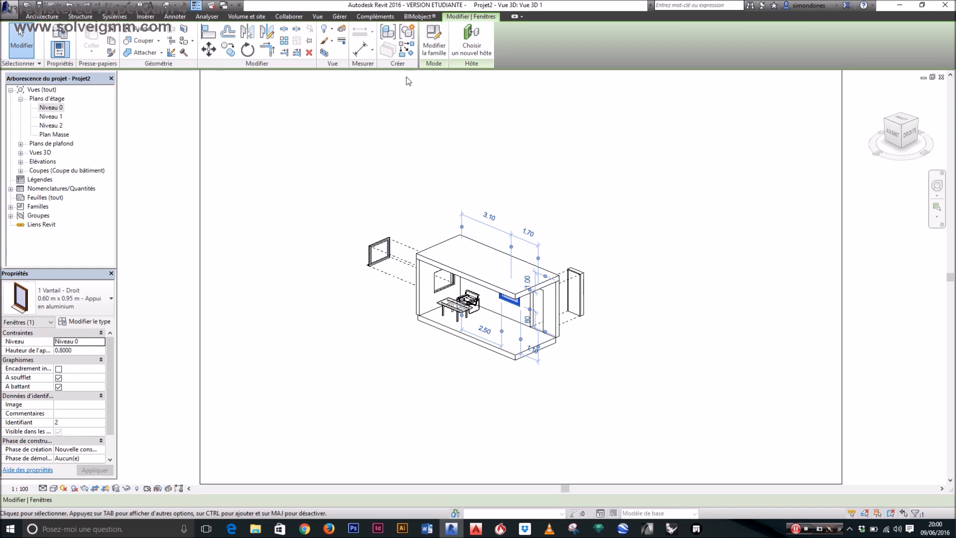
click(341, 31)
drag(522, 277, 641, 245)
click(653, 291)
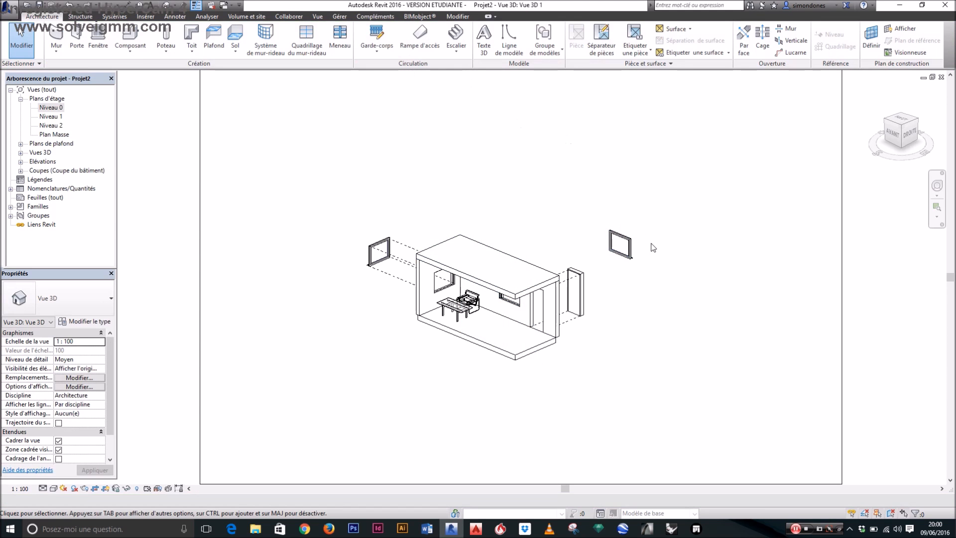
Add displacement path lines from the corners of the displaced back-wall window to its opening, and finish editing paths.
click(626, 248)
click(493, 37)
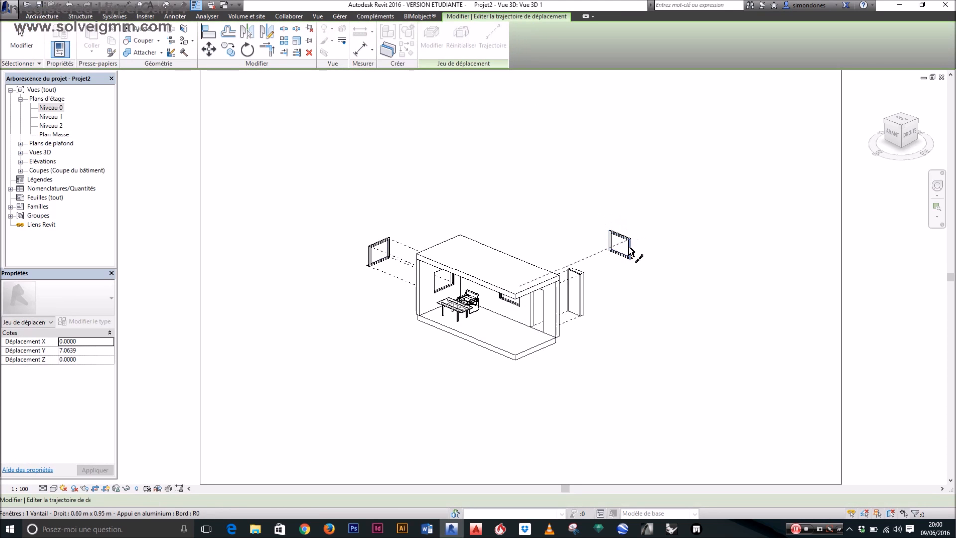
click(629, 247)
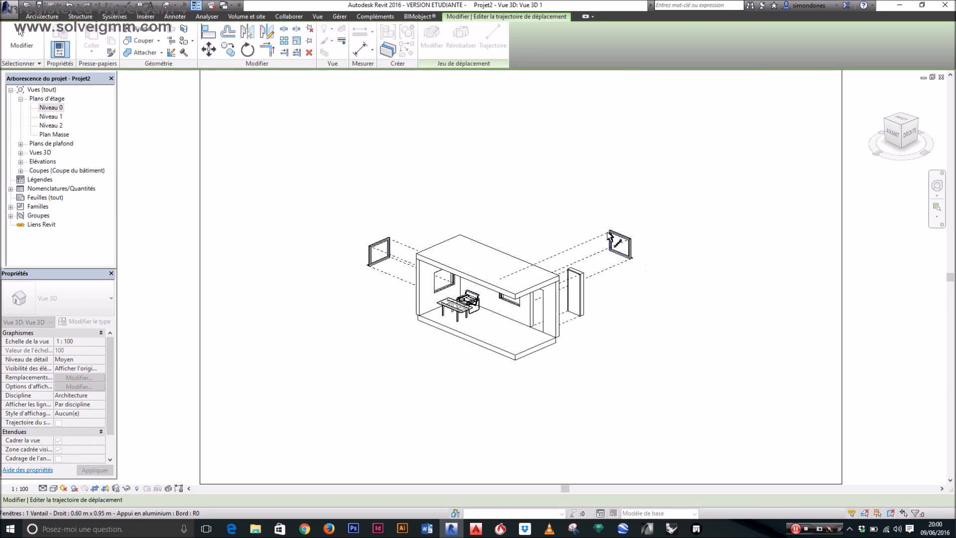
shift+middle_drag(682, 311, 371, 278)
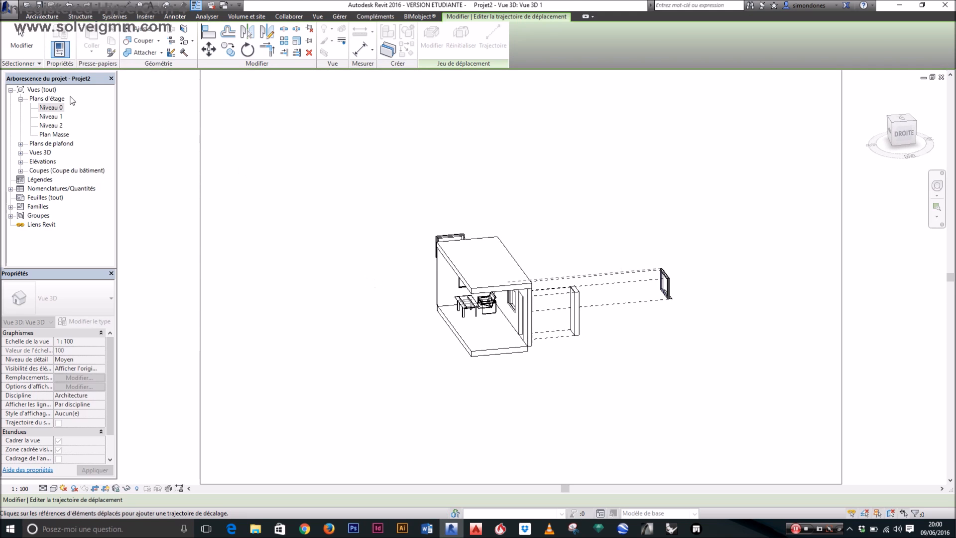
click(14, 40)
shift+middle_drag(577, 344, 388, 348)
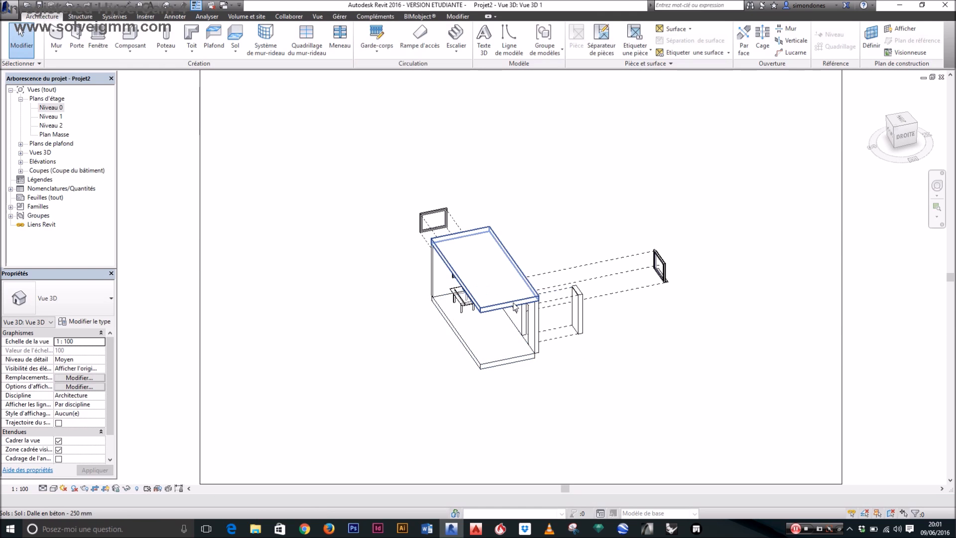
shift+middle_drag(423, 362, 497, 342)
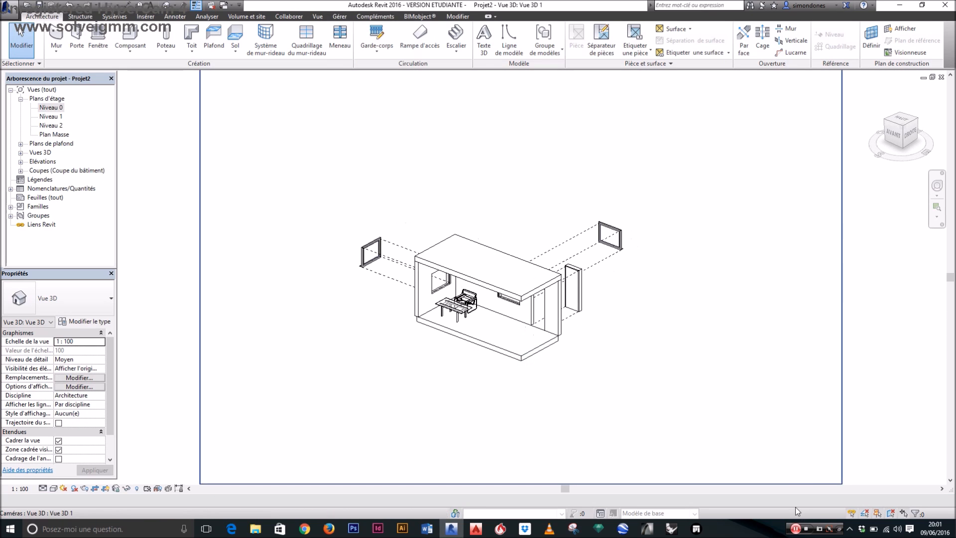